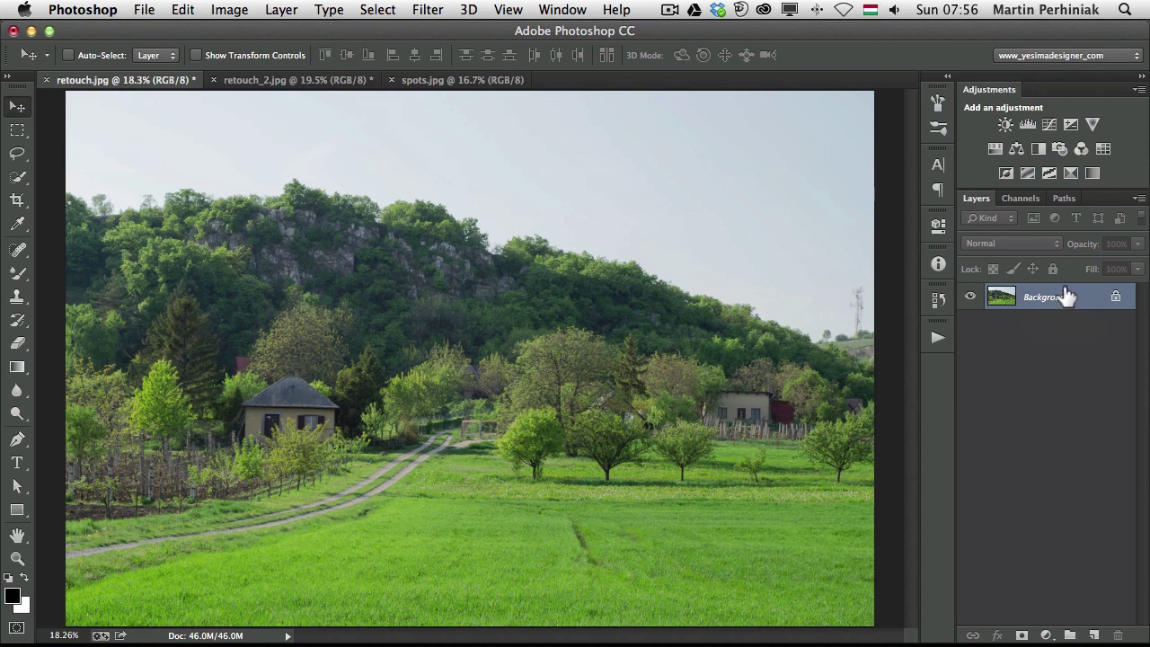
Convert the retouch.jpg Background layer into a smart object named Layer 0.
right_click(1067, 297)
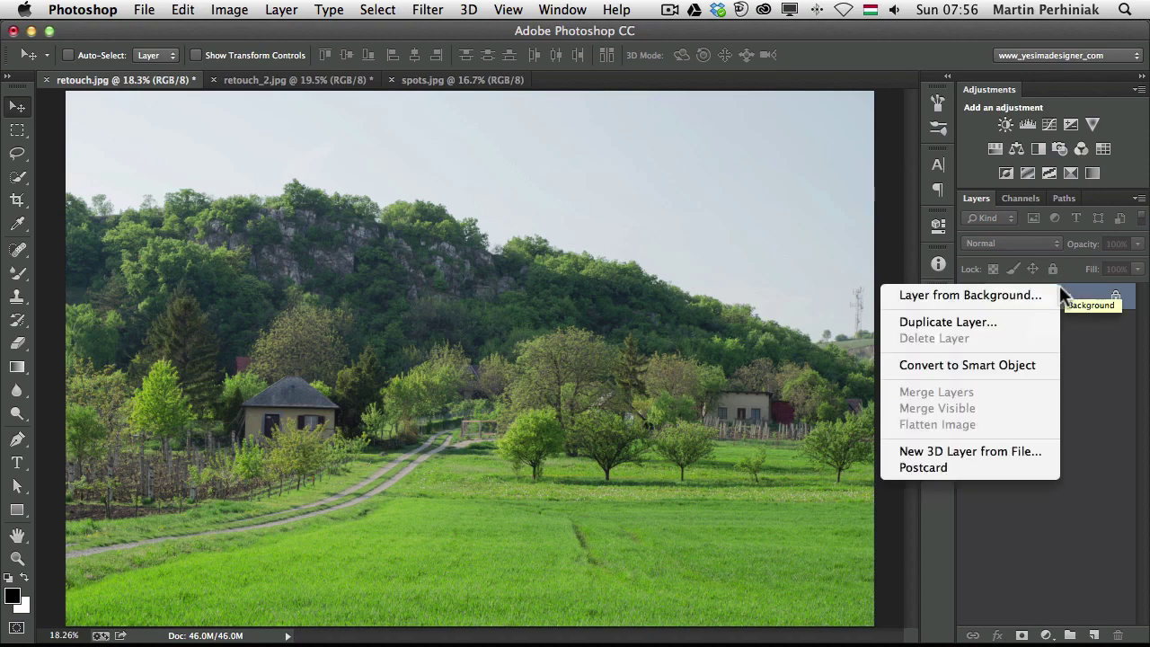
click(977, 367)
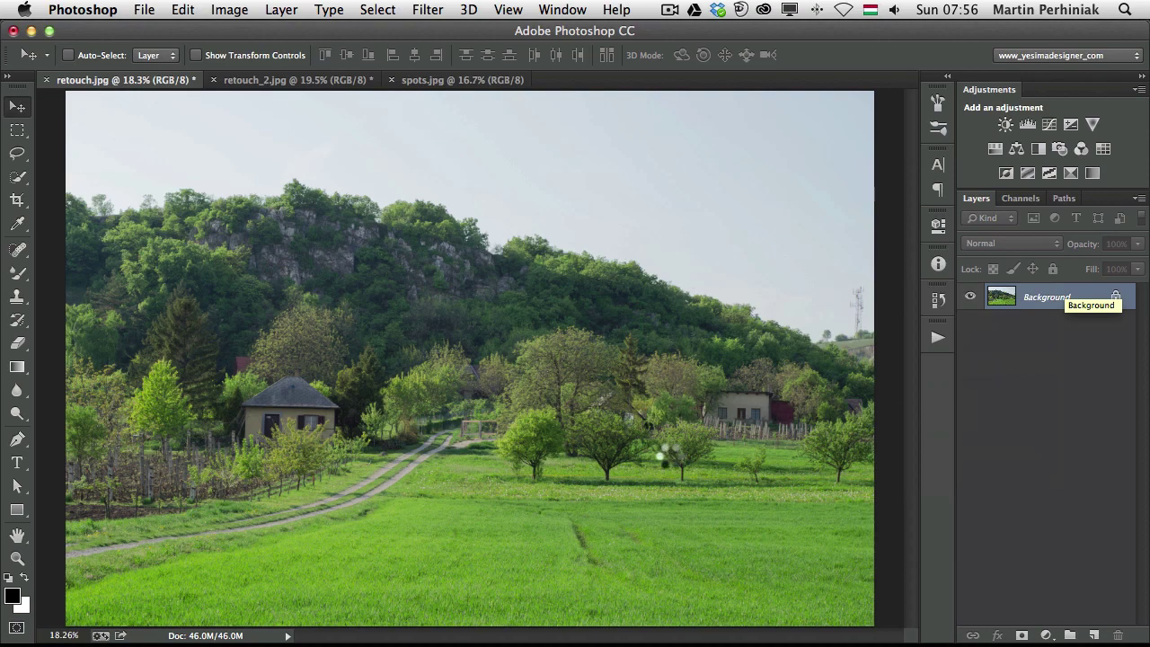
Launch Filter > Camera Raw Filter on the retouch.jpg smart object.
click(424, 11)
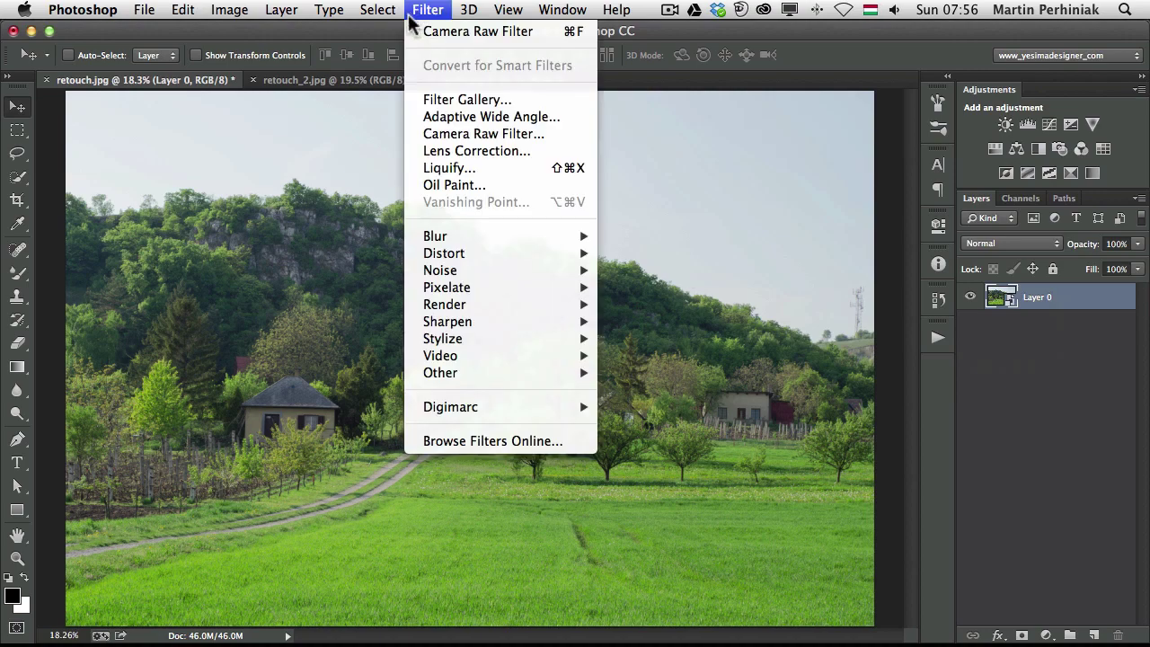
click(459, 134)
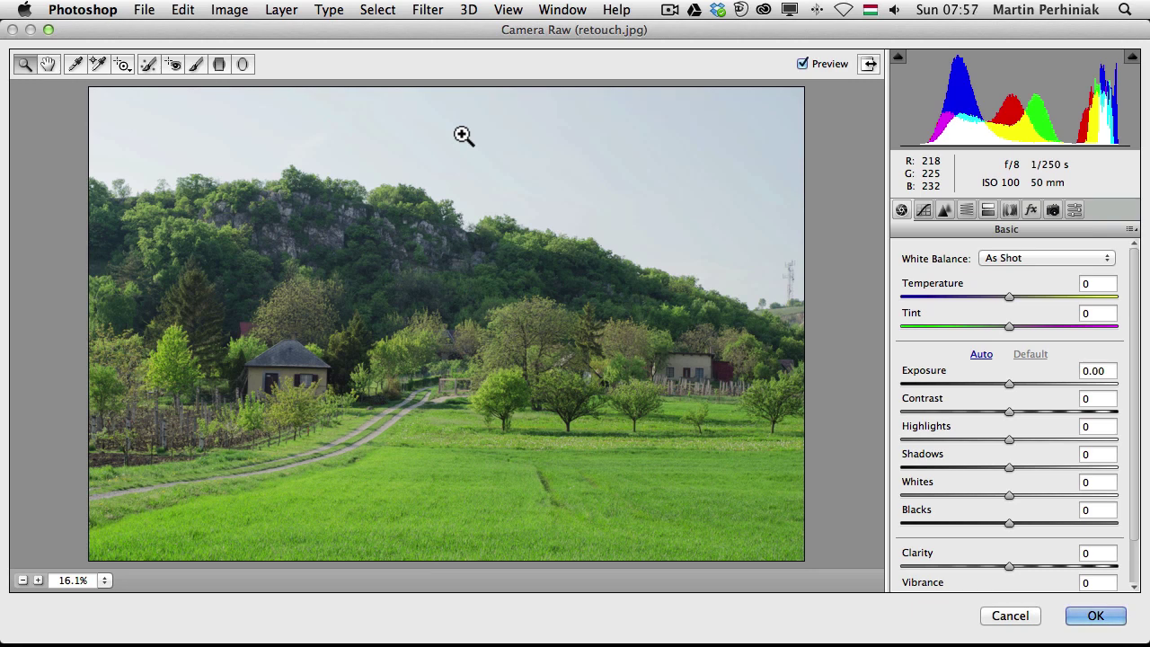
At 33.3% zoom, heal the red roof above the house with a size-19 spot, sourcing nearby foliage.
click(148, 64)
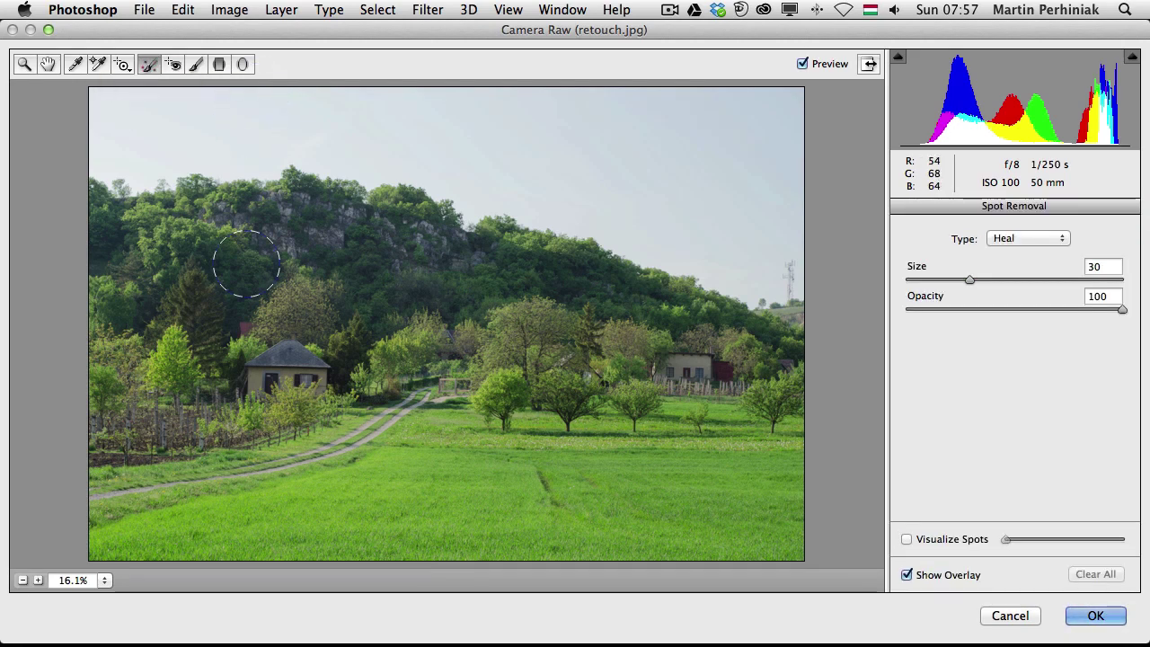
key(super+equal)
key(super+equal)
drag(232, 321, 582, 324)
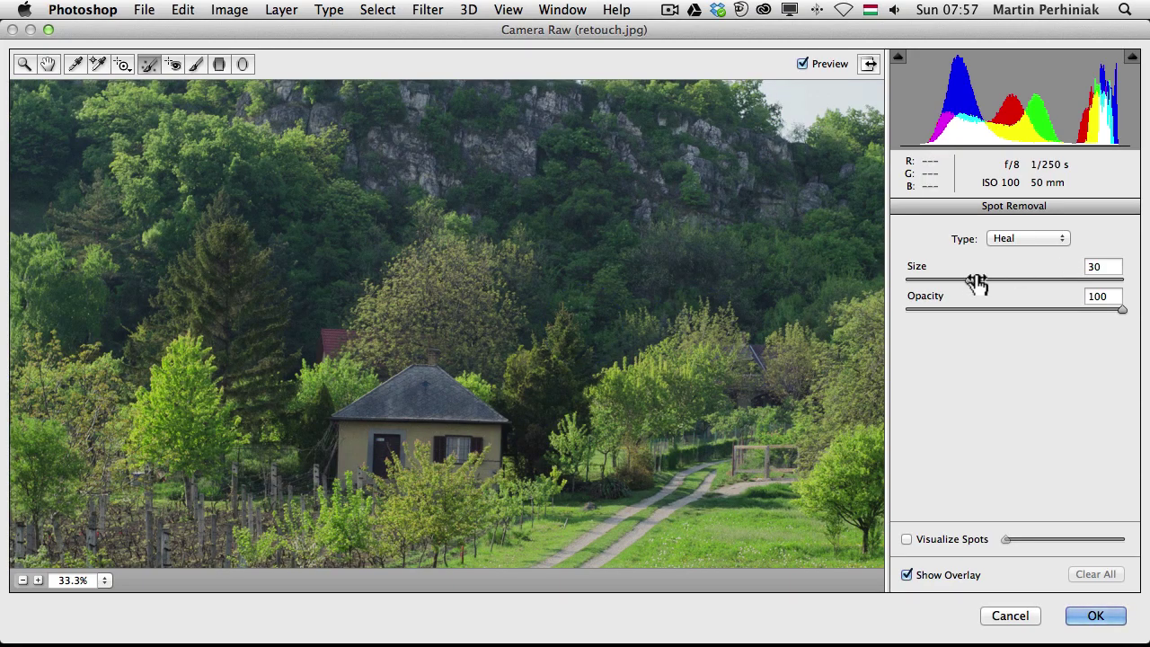
mouse_move(970, 280)
mouse_down()
mouse_move(935, 278)
mouse_move(947, 278)
mouse_up()
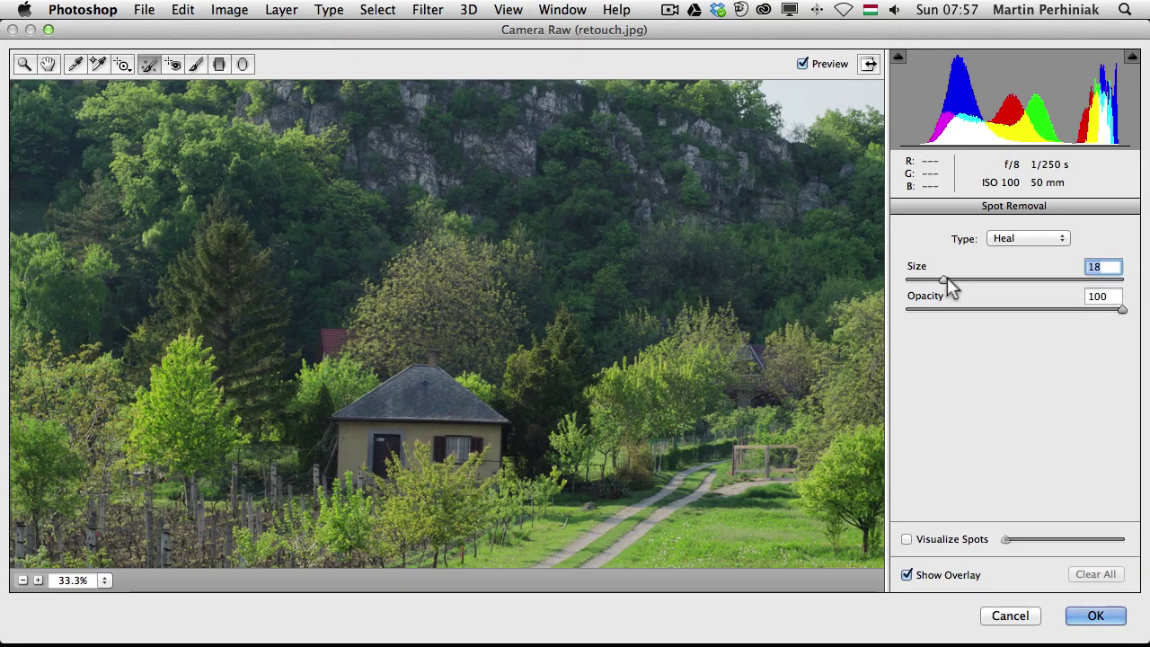
click(330, 341)
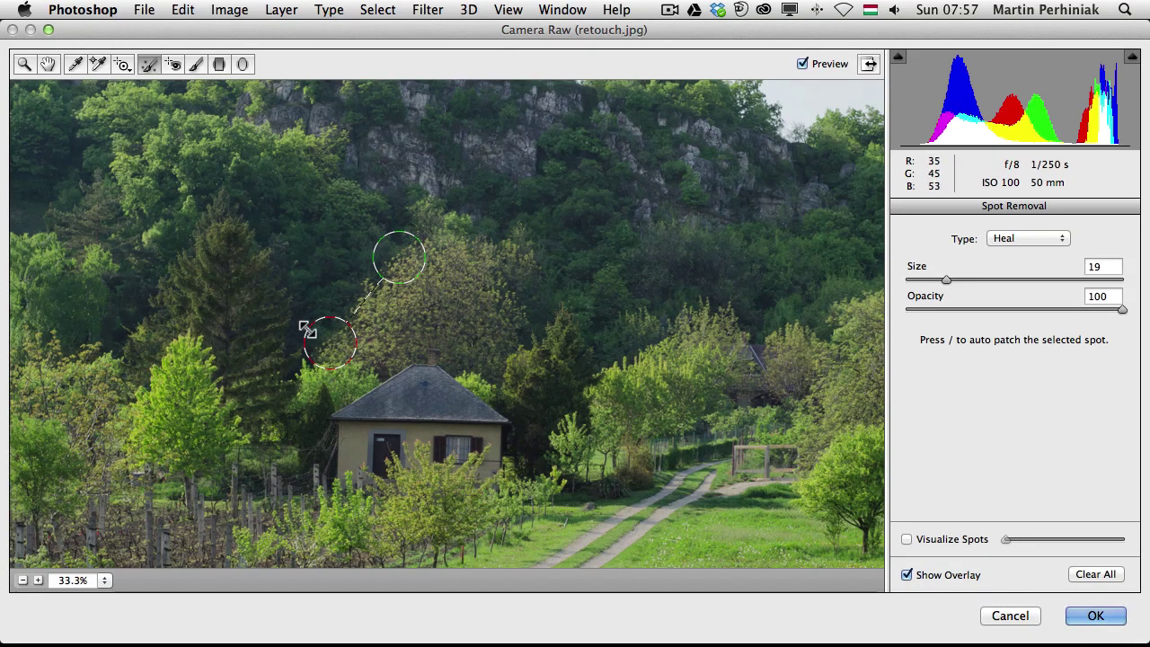
mouse_move(398, 257)
mouse_down()
mouse_move(415, 395)
mouse_move(439, 419)
mouse_move(441, 440)
mouse_move(421, 287)
mouse_move(400, 263)
mouse_up()
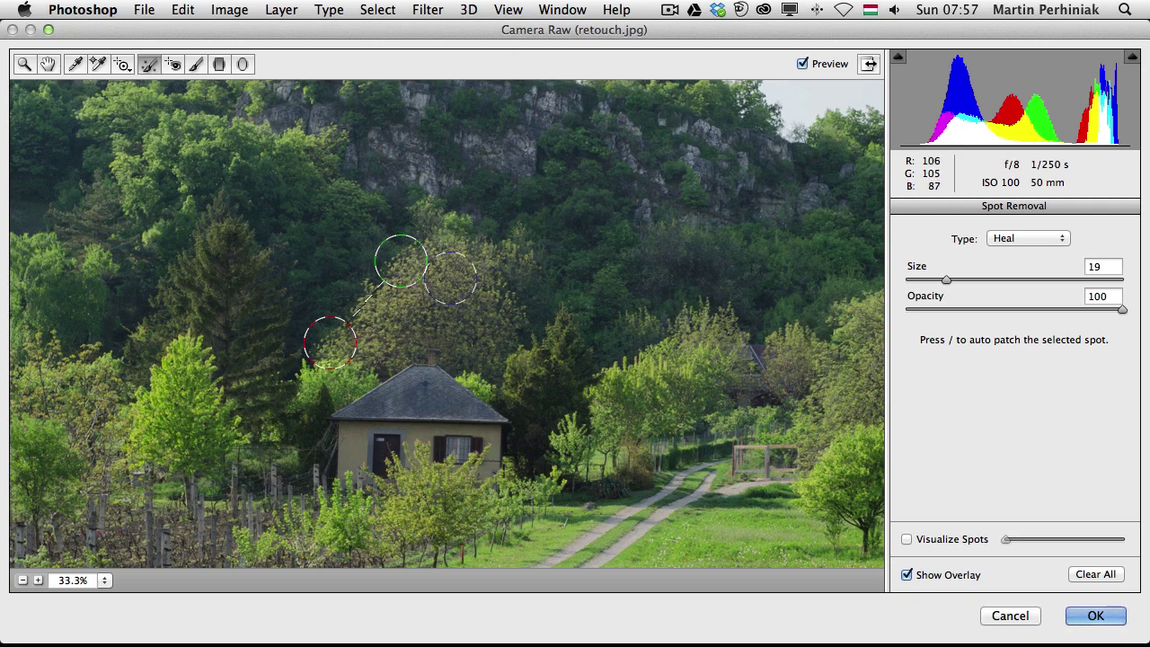
key(v)
key(v)
key(v)
key(p)
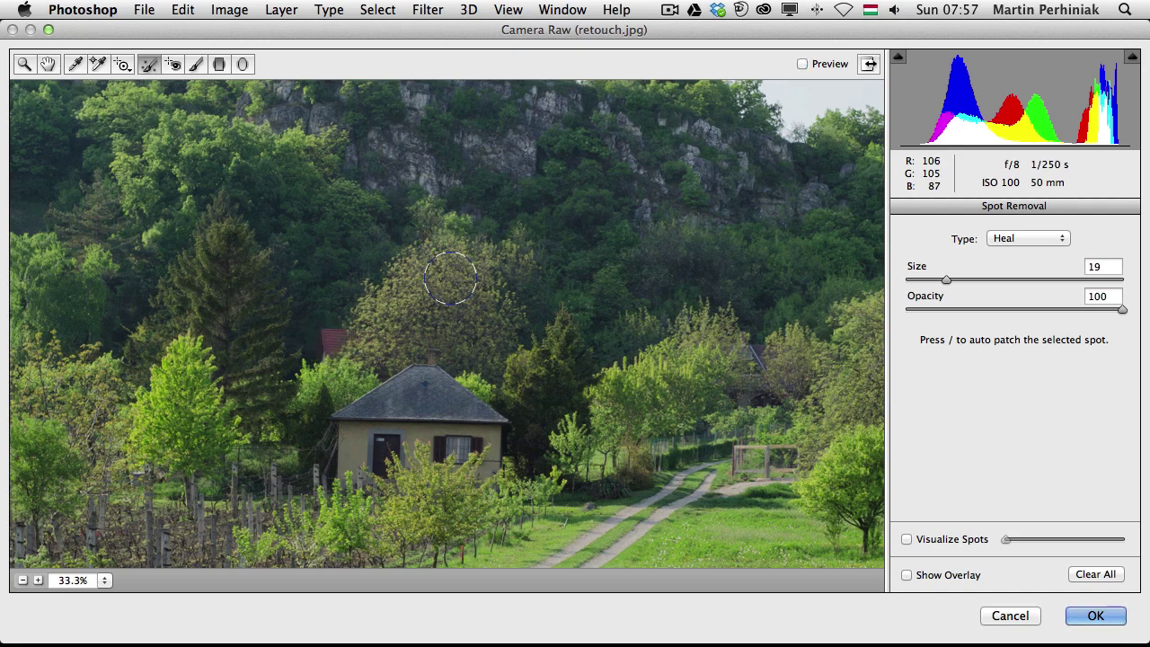
key(p)
key(p)
key(p)
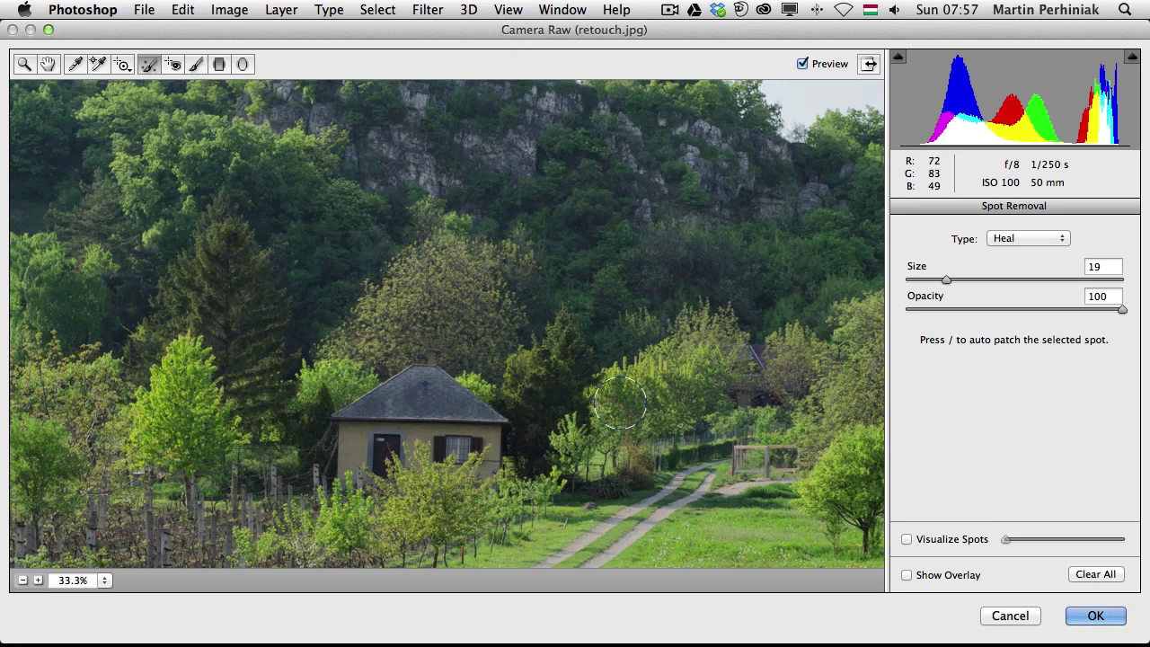
Paint a size-10 heal stroke along the dark track in the green field.
mouse_move(704, 443)
mouse_down()
mouse_move(539, 270)
mouse_move(310, 157)
mouse_move(258, 156)
mouse_up()
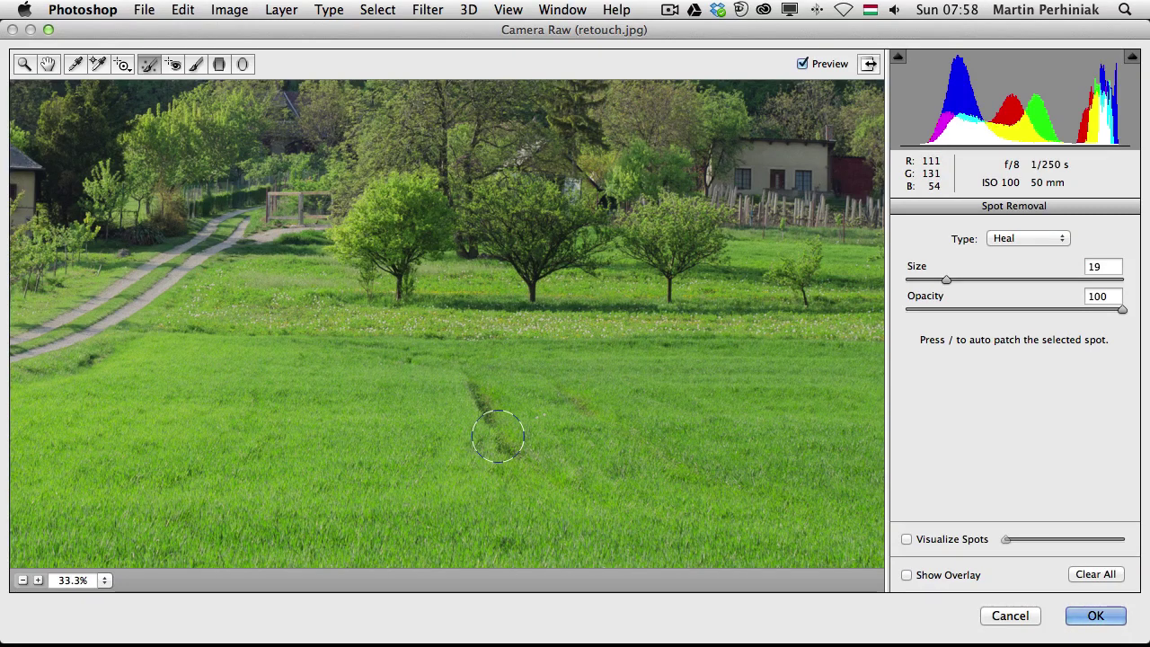
drag(946, 279, 1033, 279)
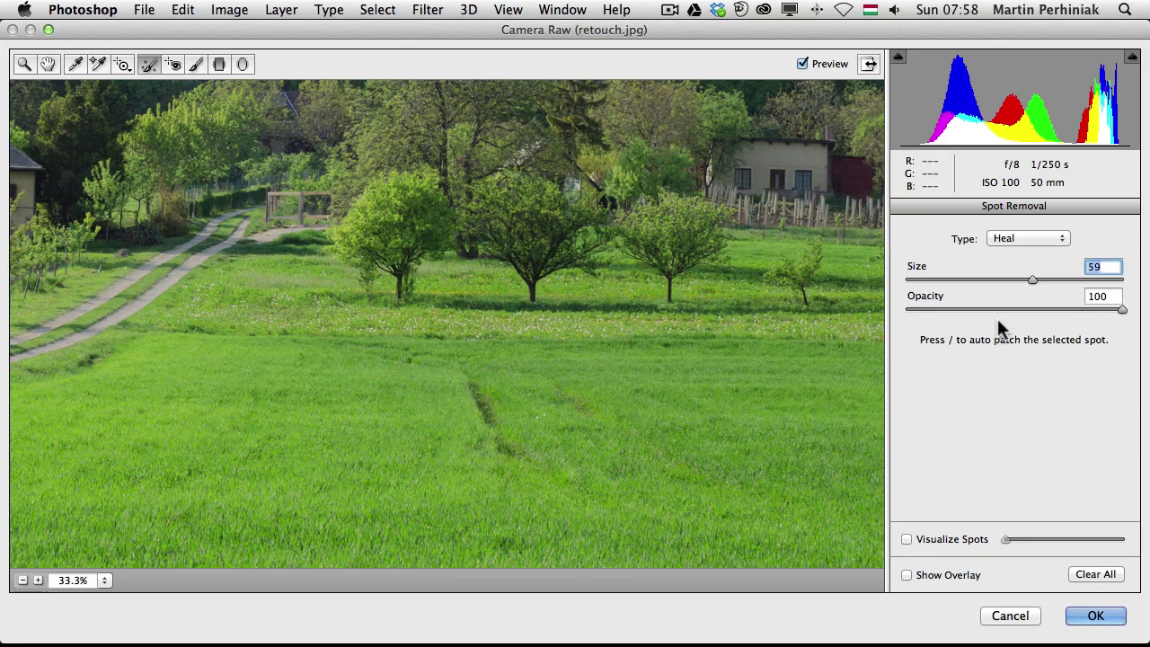
drag(956, 280, 926, 276)
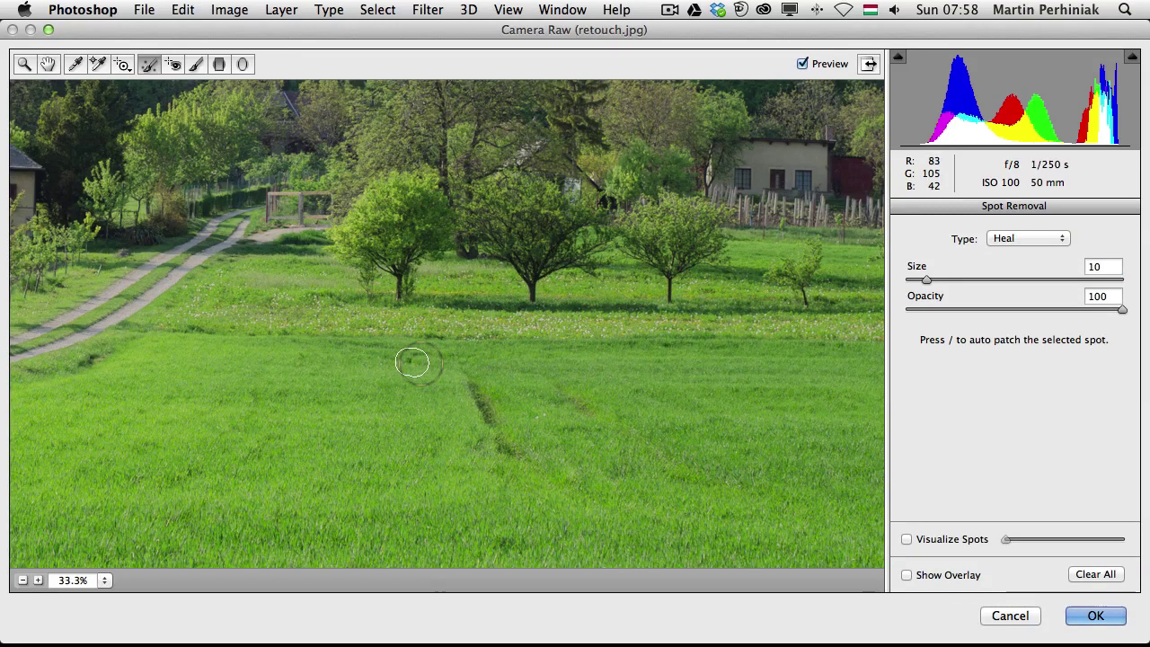
mouse_move(413, 362)
mouse_down()
mouse_move(466, 379)
mouse_move(508, 455)
mouse_up()
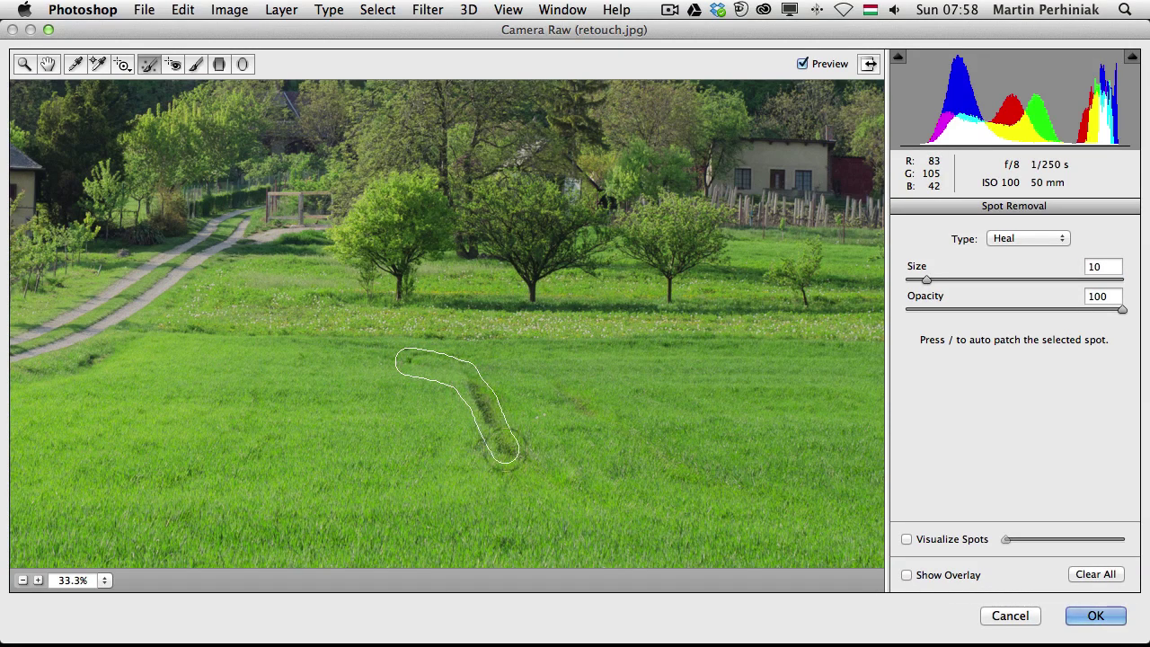
key(v)
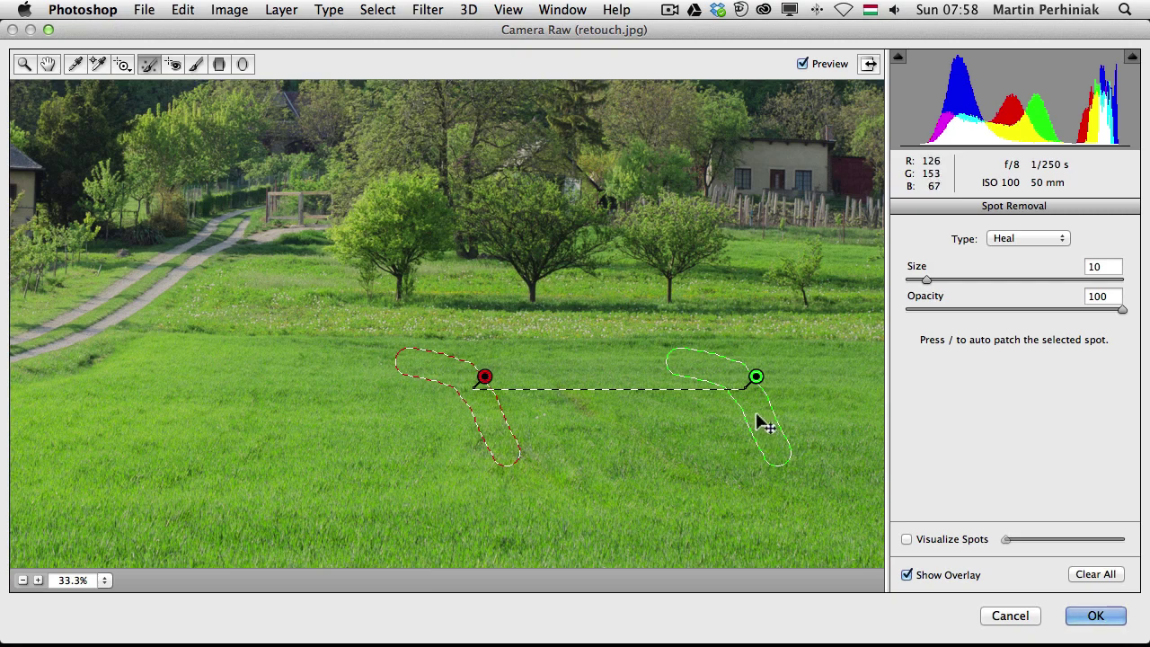
key(v)
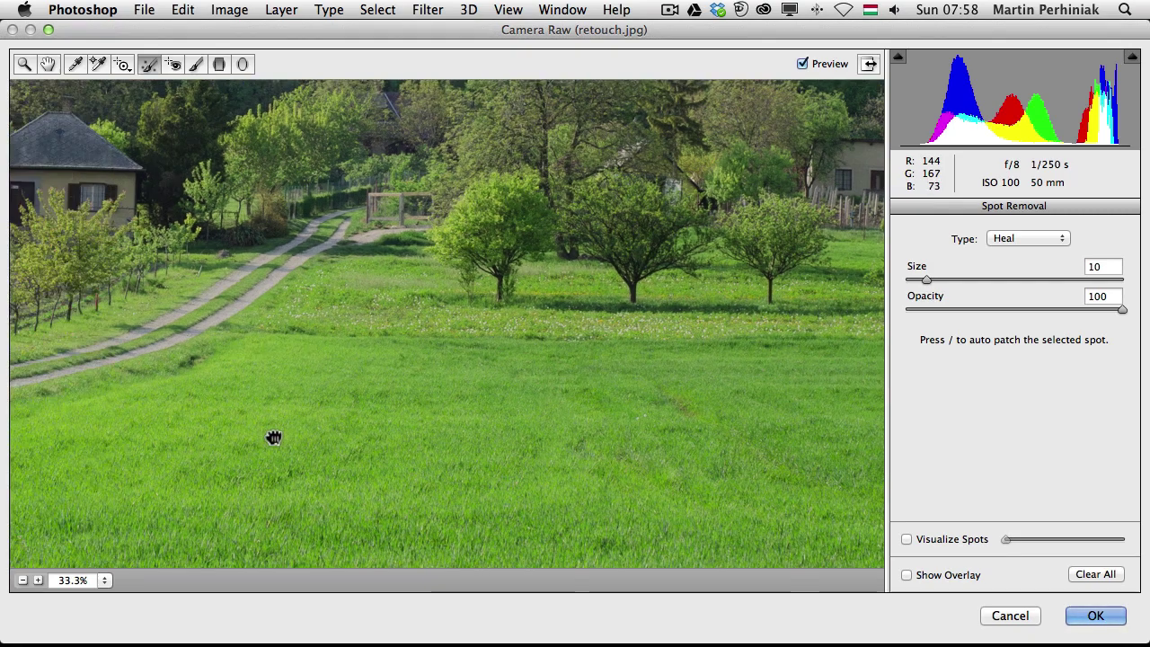
Heal the small mark beside the dirt path and check it with the overlay hidden.
drag(168, 435, 283, 439)
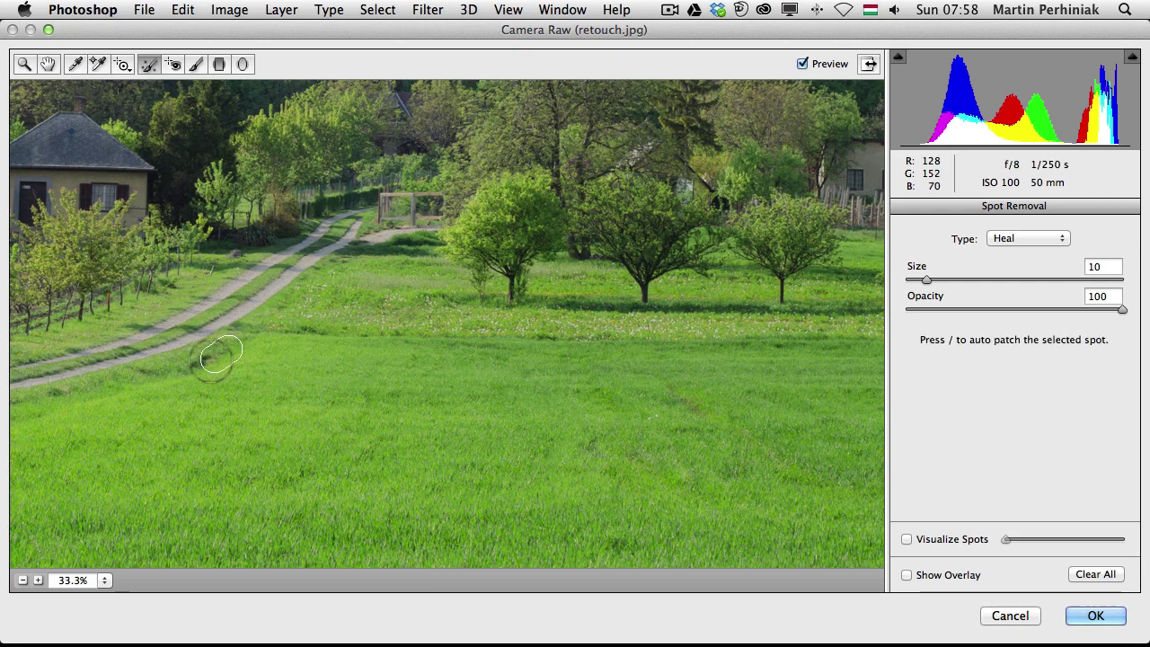
key(v)
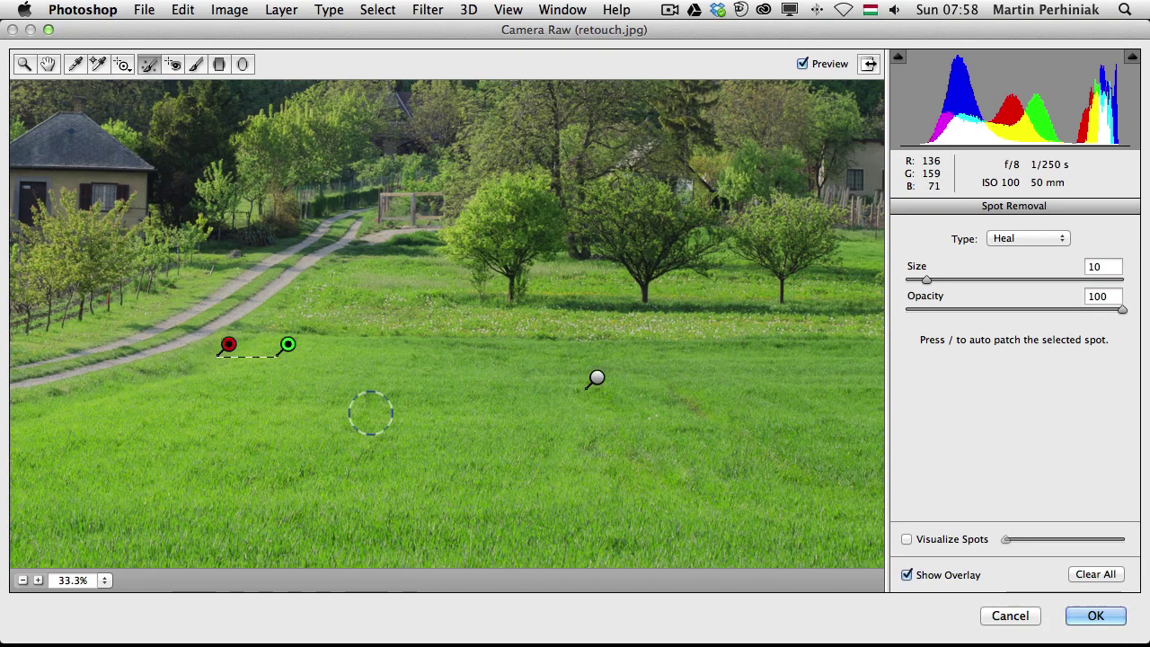
key(v)
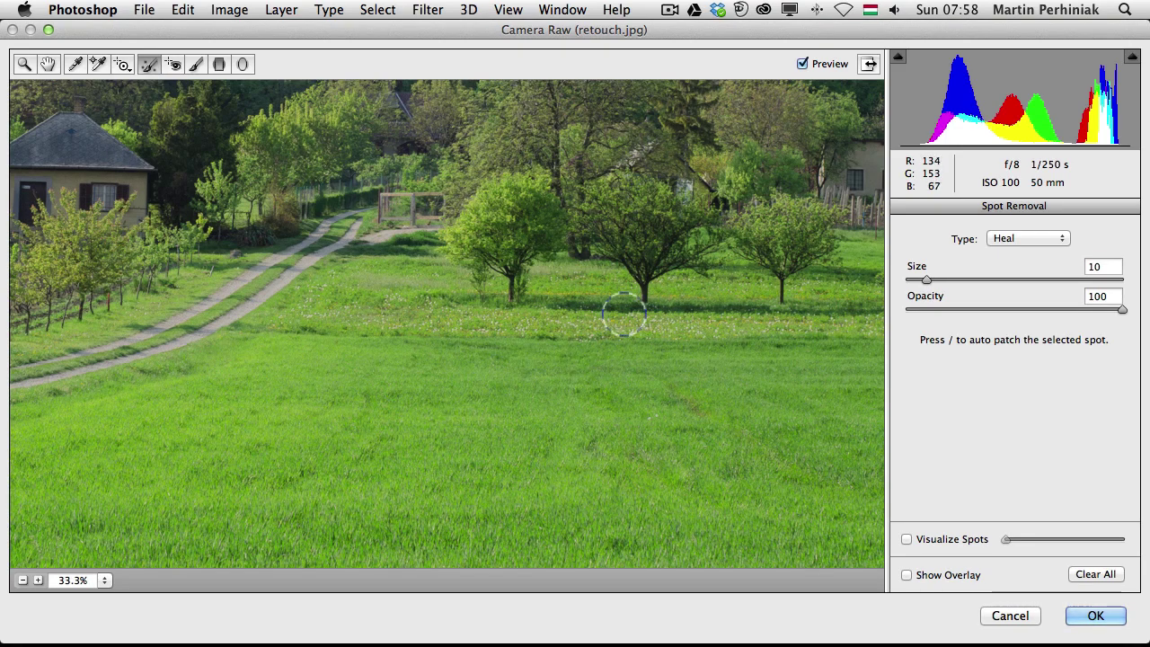
drag(623, 314, 221, 403)
drag(557, 290, 434, 456)
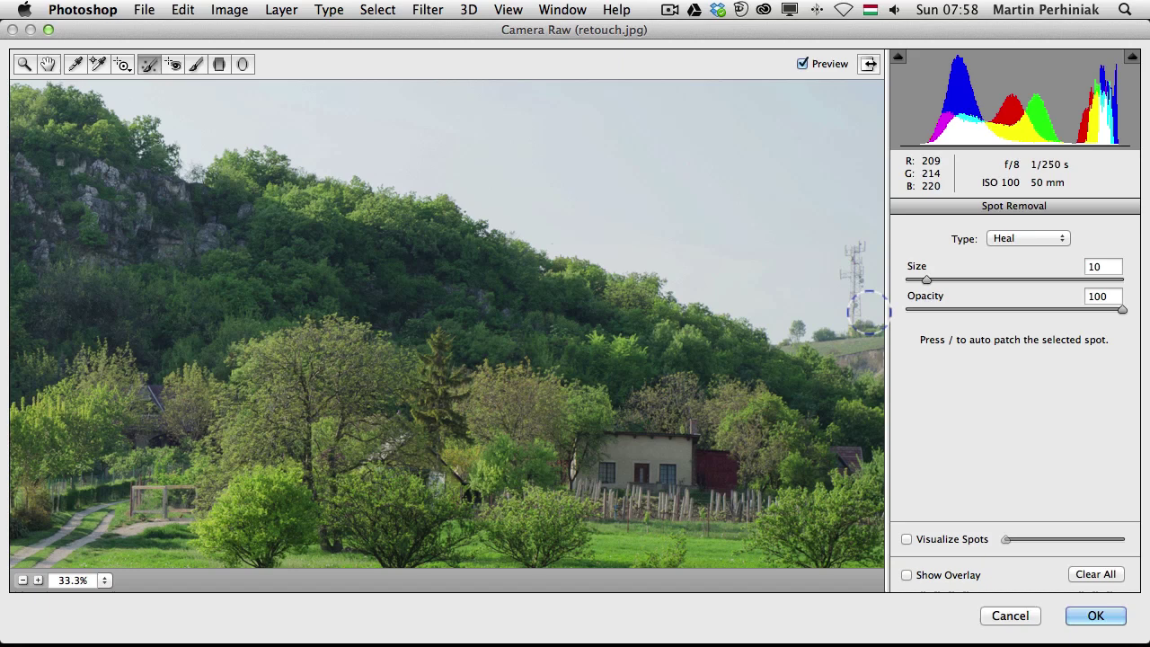
Paint out the radio tower on the right hillside, replacing it with sky.
mouse_move(853, 304)
mouse_down()
mouse_move(855, 247)
mouse_move(848, 278)
mouse_up()
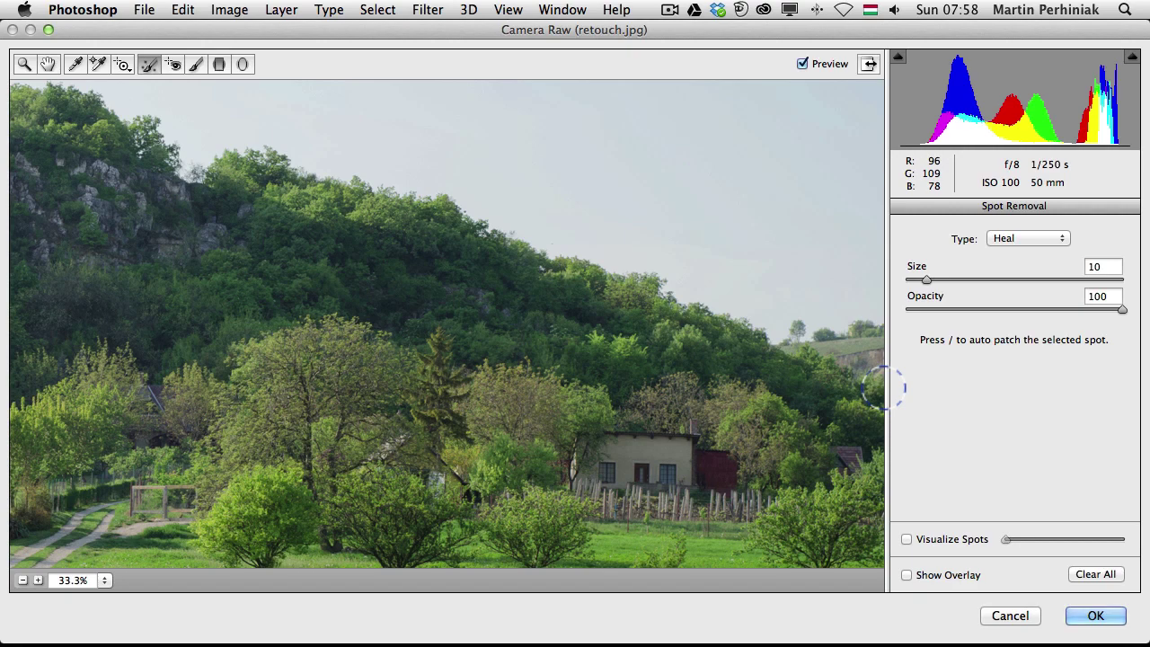
key(v)
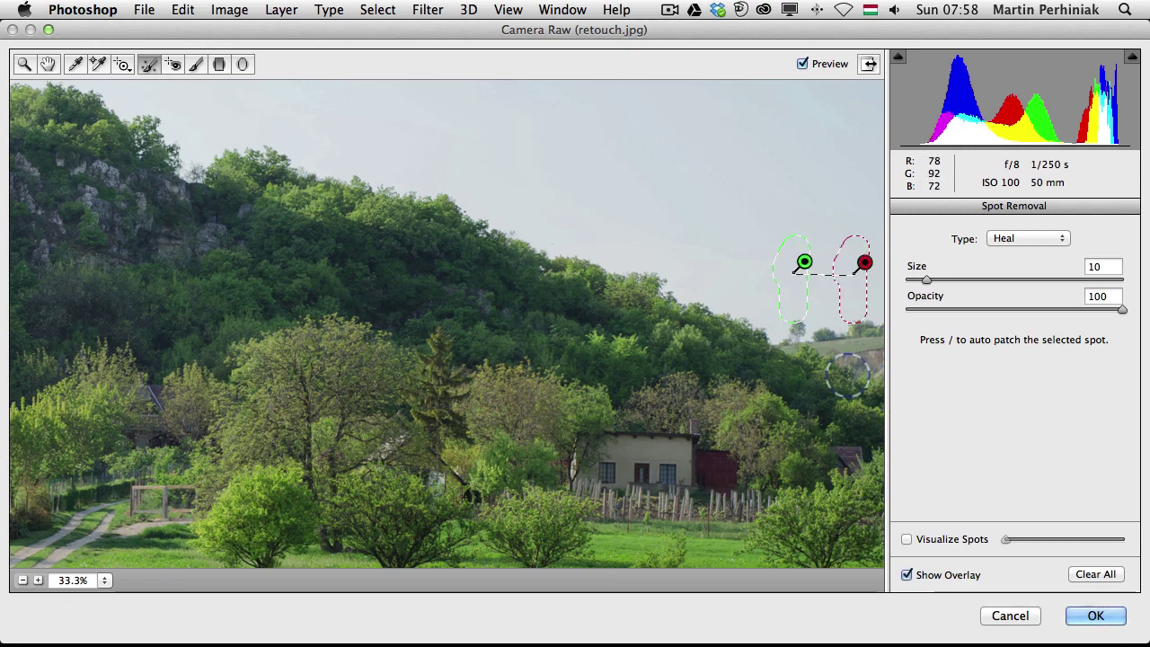
key(v)
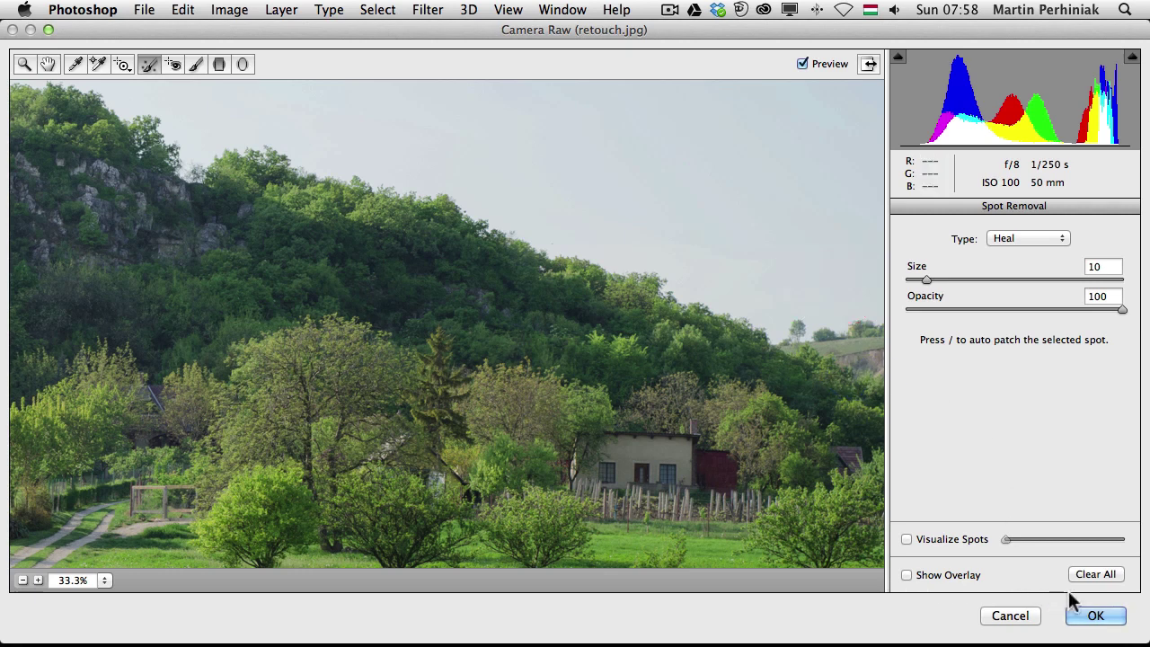
Confirm the Camera Raw edits, then toggle the Camera Raw Filter visibility off and on to compare.
click(1093, 614)
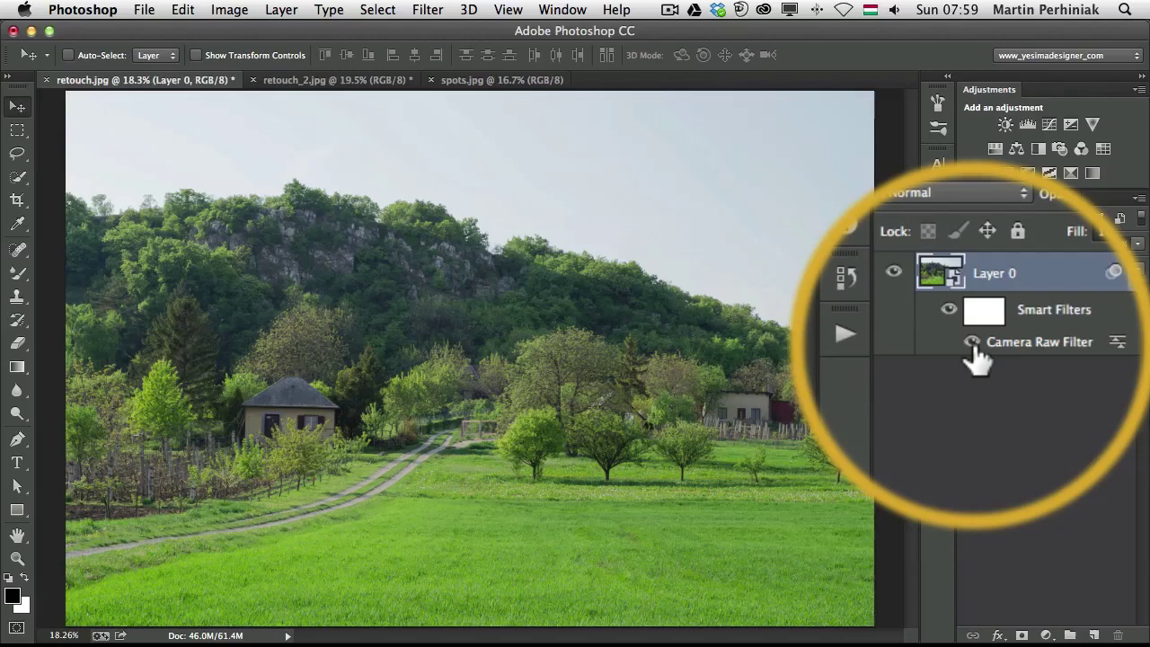
click(973, 343)
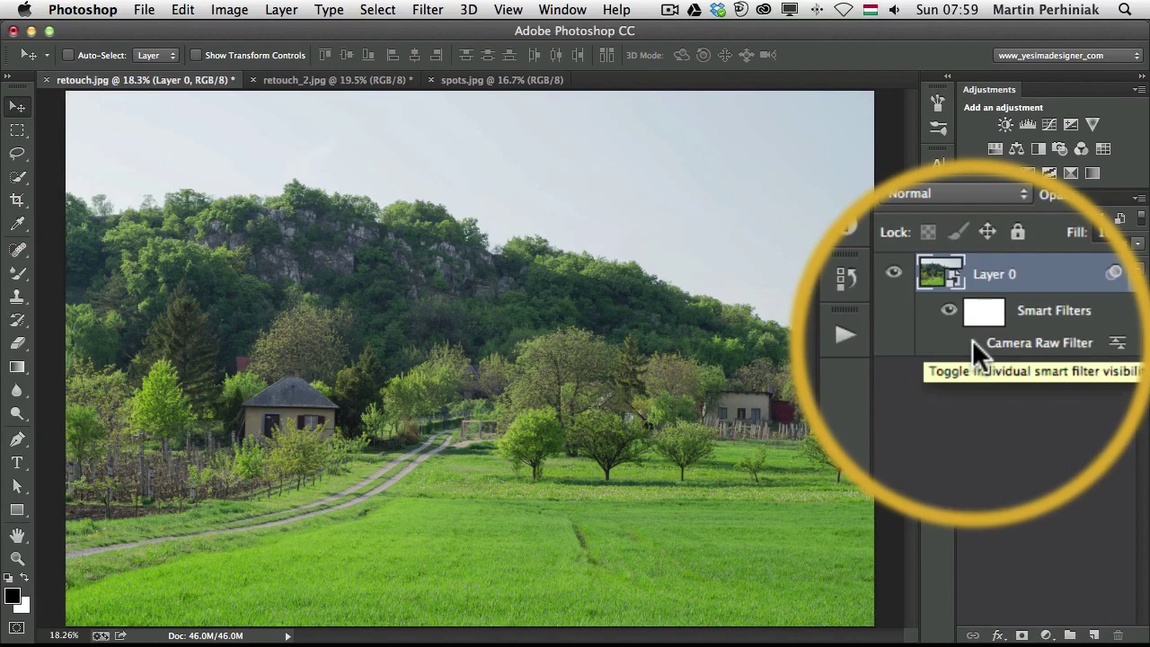
click(1023, 342)
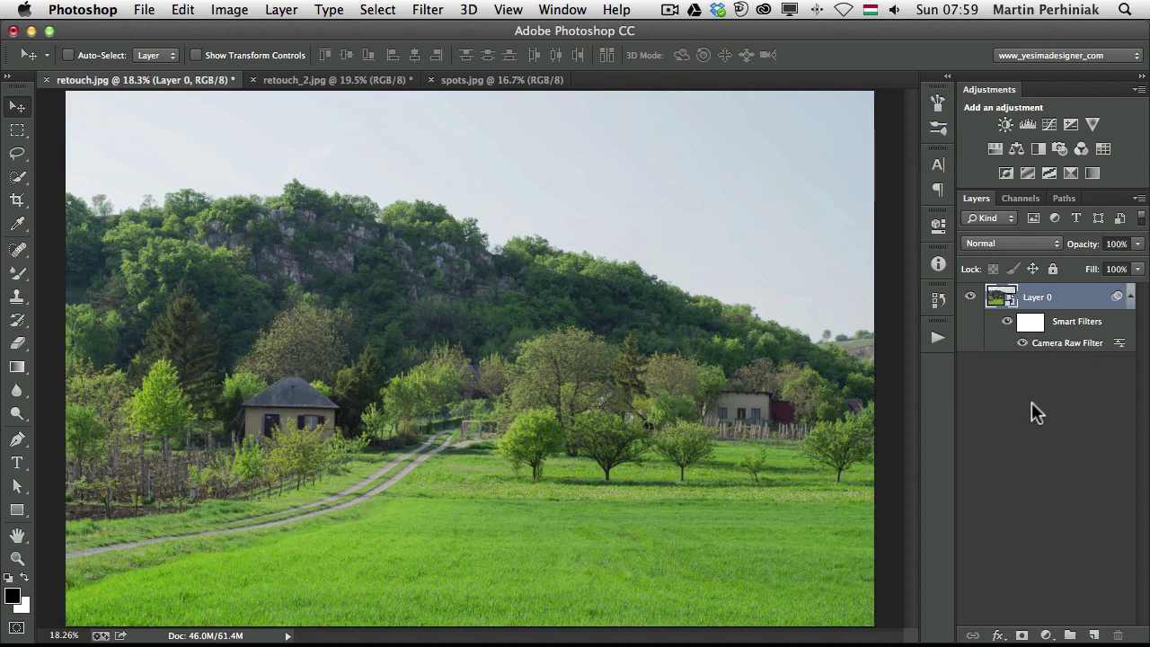
Reopen the Camera Raw Filter, review the two heal spots on the dirt path, and confirm.
double_click(1058, 352)
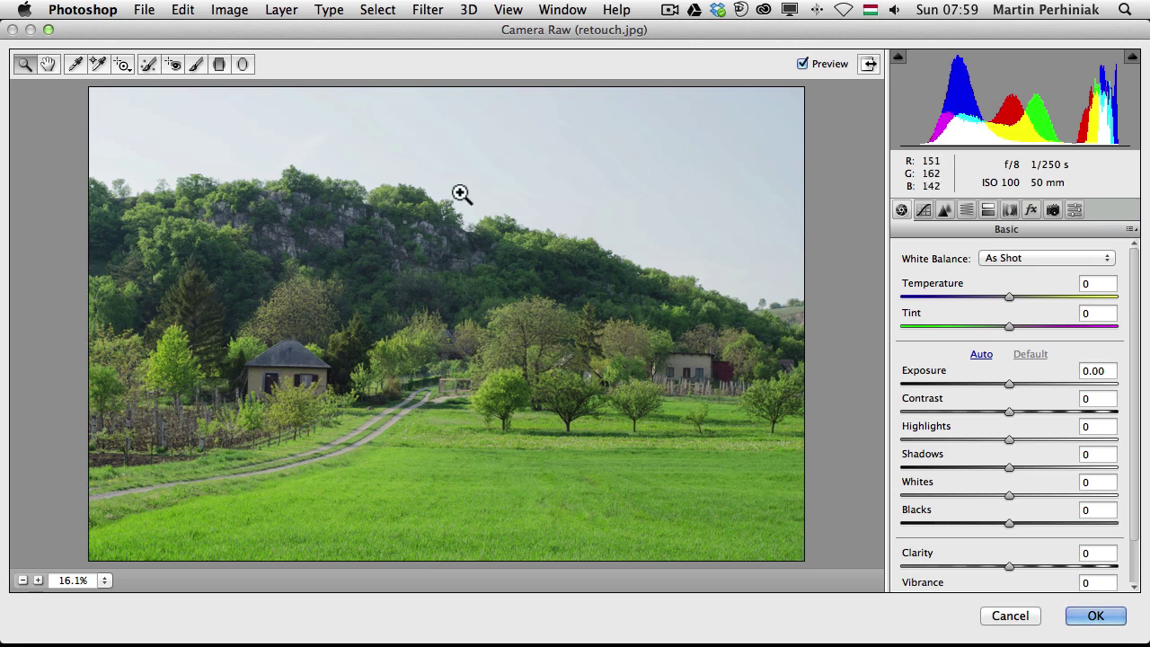
click(149, 64)
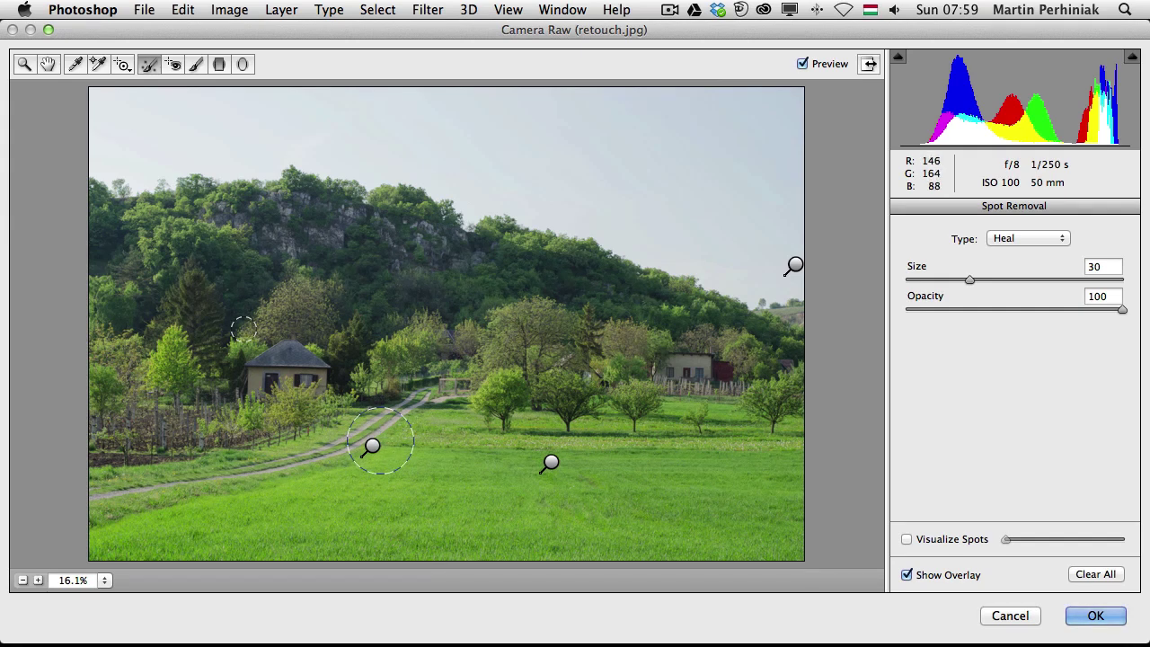
click(372, 447)
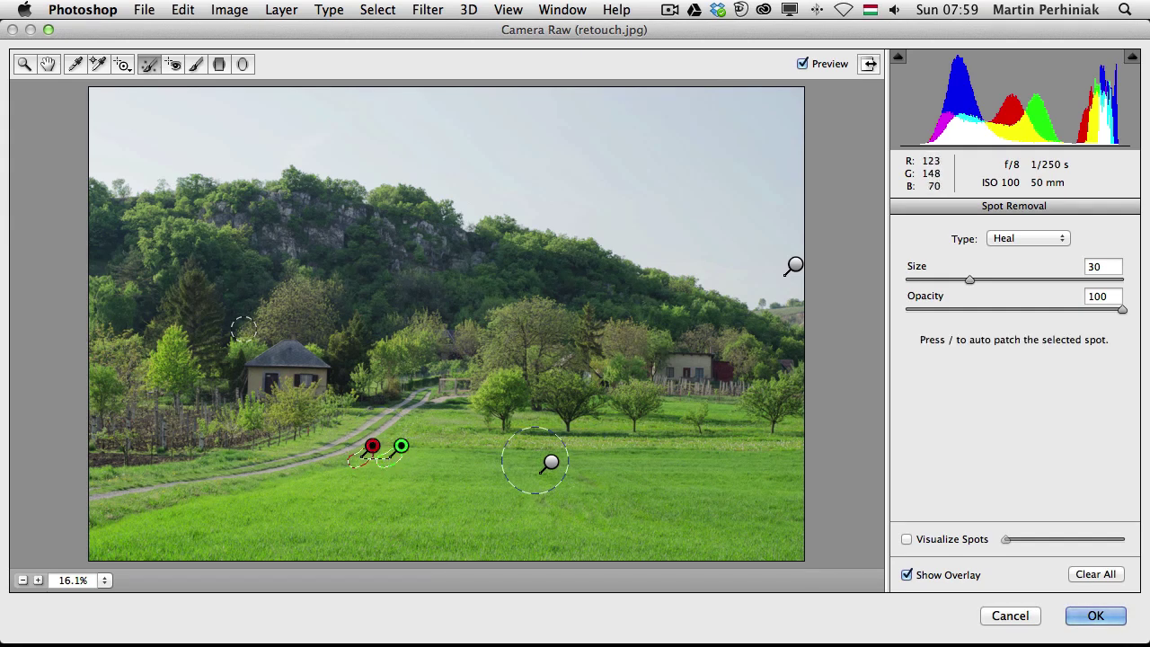
click(550, 463)
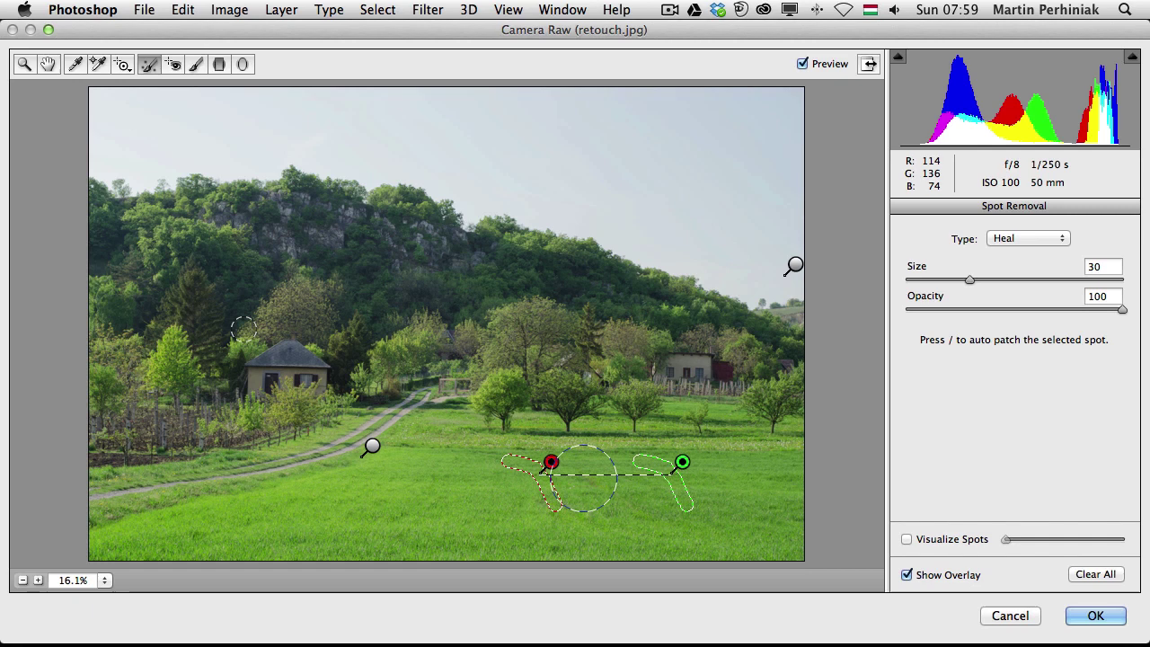
click(1112, 618)
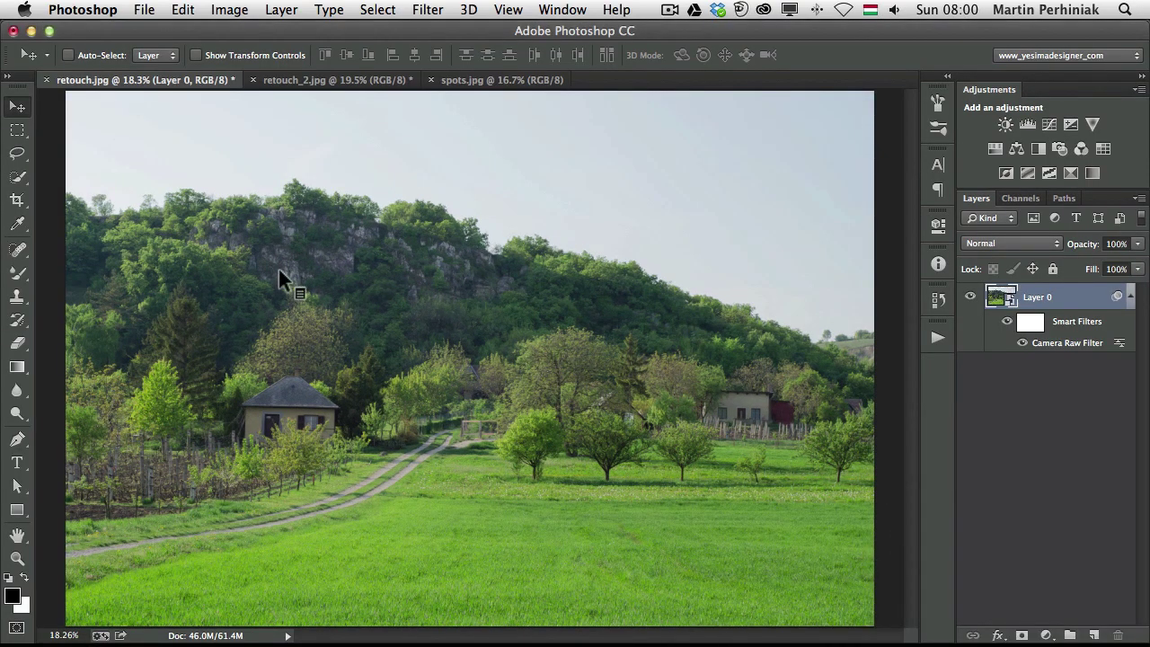
Switch to retouch_2.jpg and inspect the abbey and town scaffolding at 100%, then fit on screen.
key(ctrl+Tab)
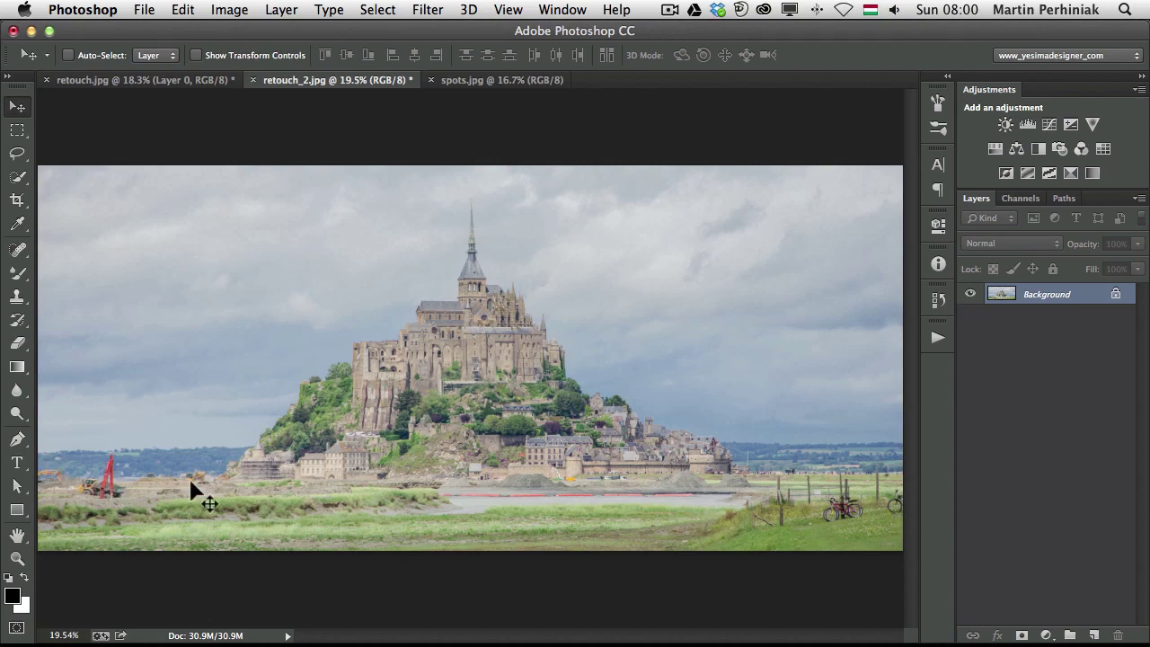
key(super+1)
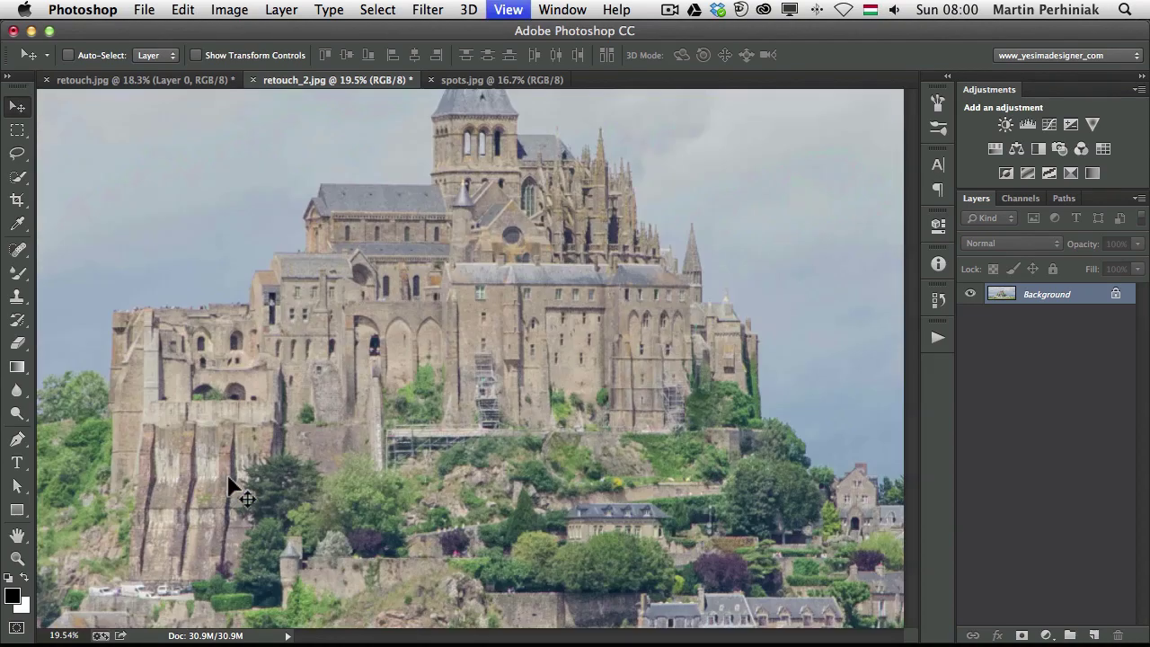
drag(215, 496, 288, 441)
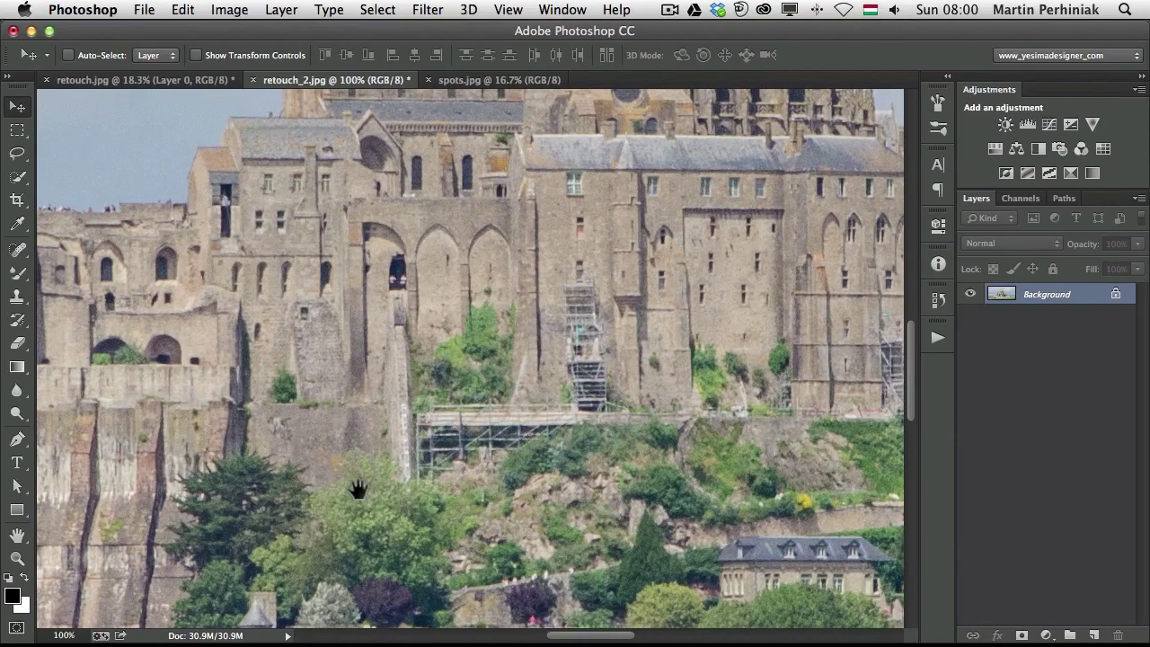
drag(356, 482, 803, 351)
drag(480, 444, 701, 280)
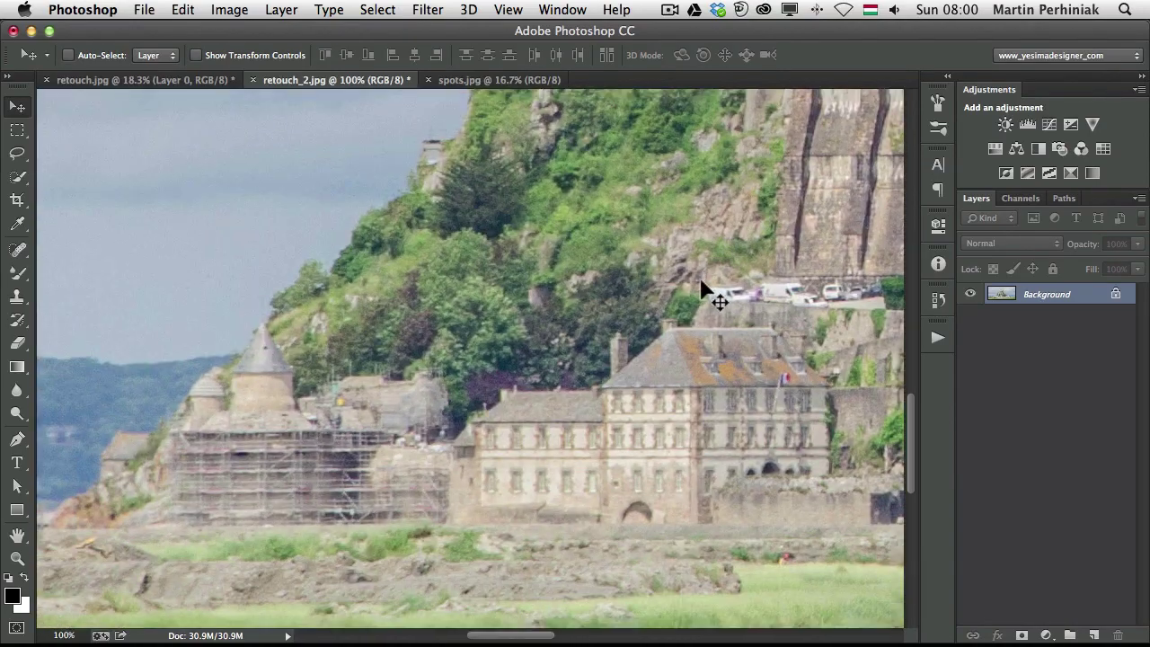
key(super+0)
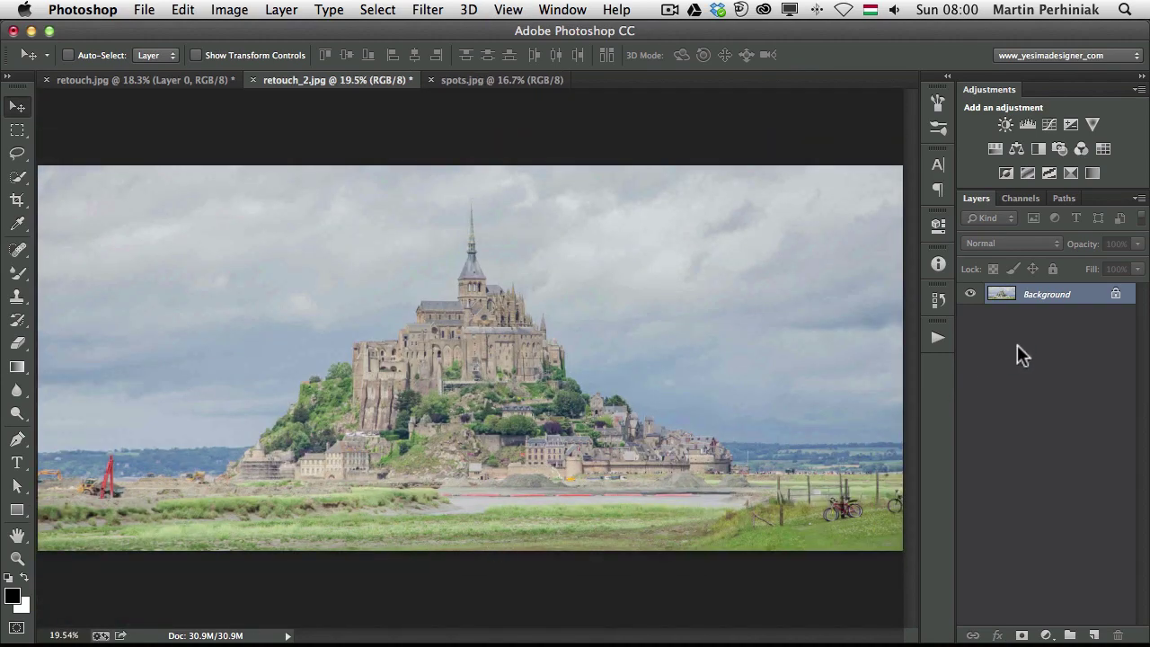
Convert the retouch_2.jpg Background layer into a smart object.
right_click(1078, 296)
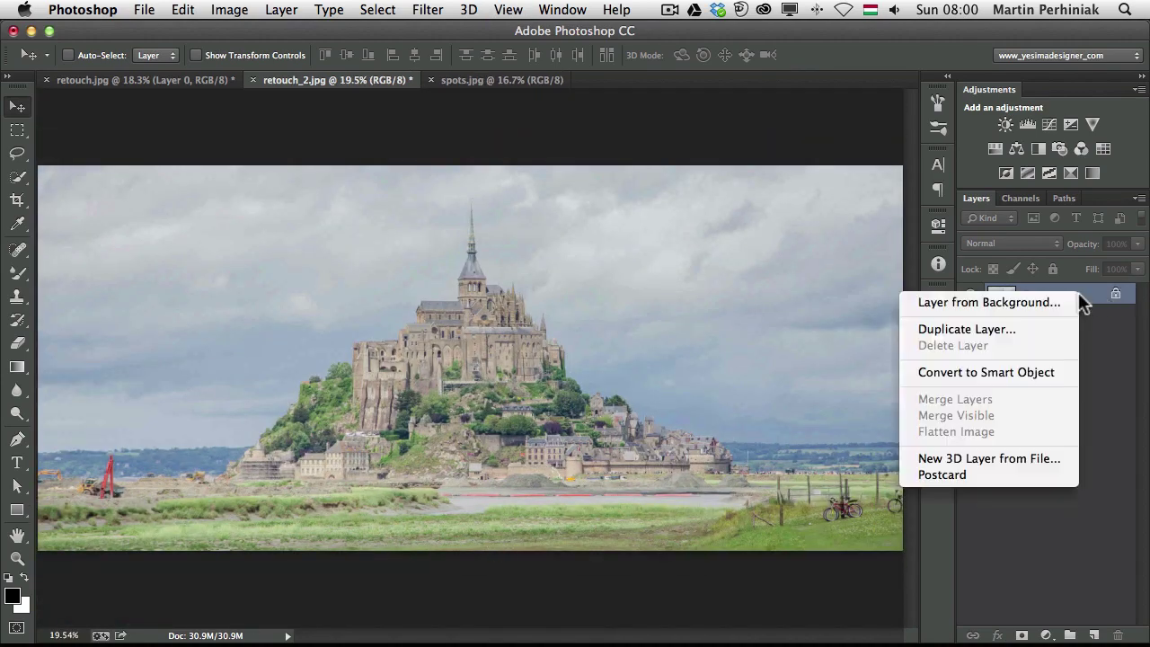
click(1019, 370)
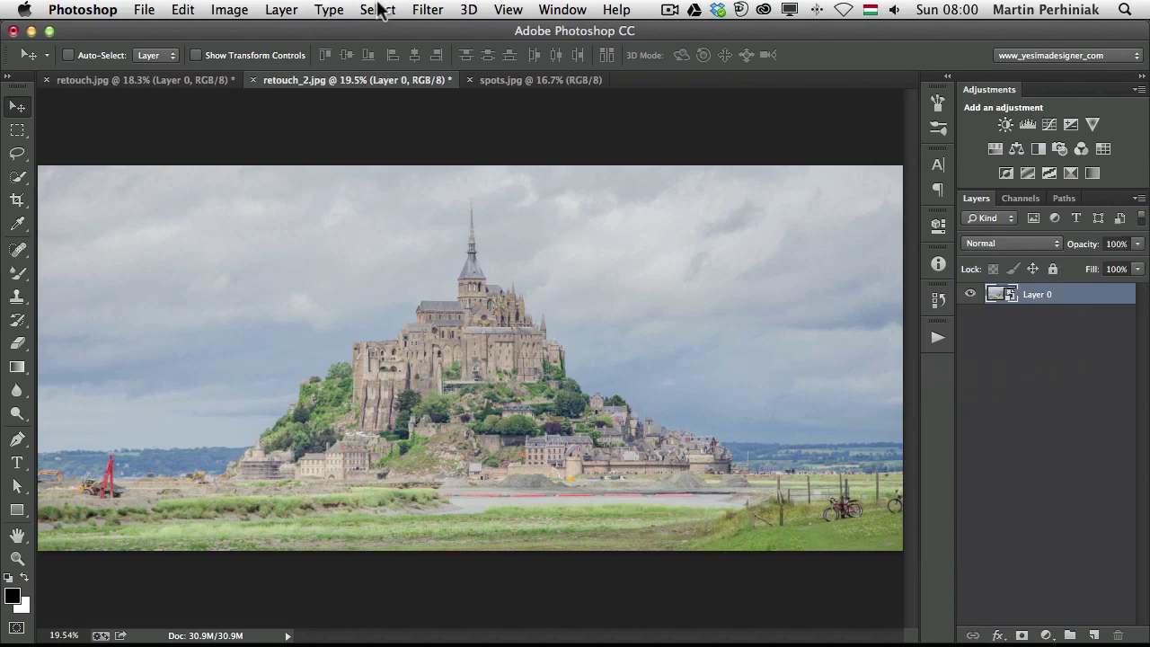
click(427, 10)
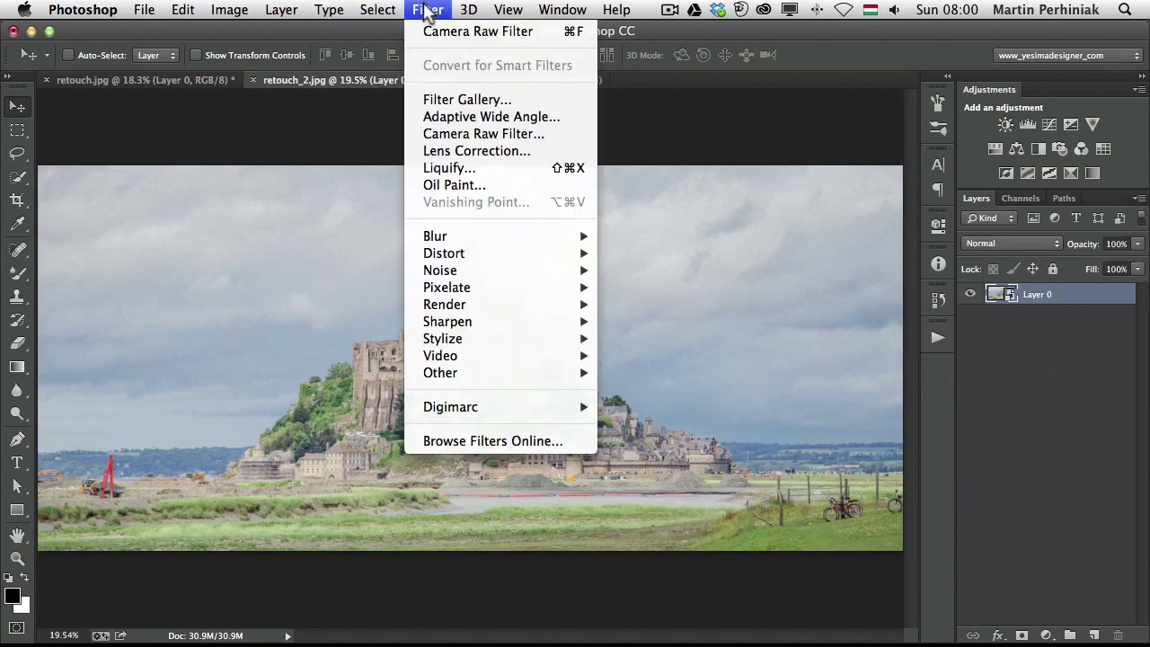
Open retouch_2.jpg in the Camera Raw Filter with the Spot Removal tool active.
click(480, 135)
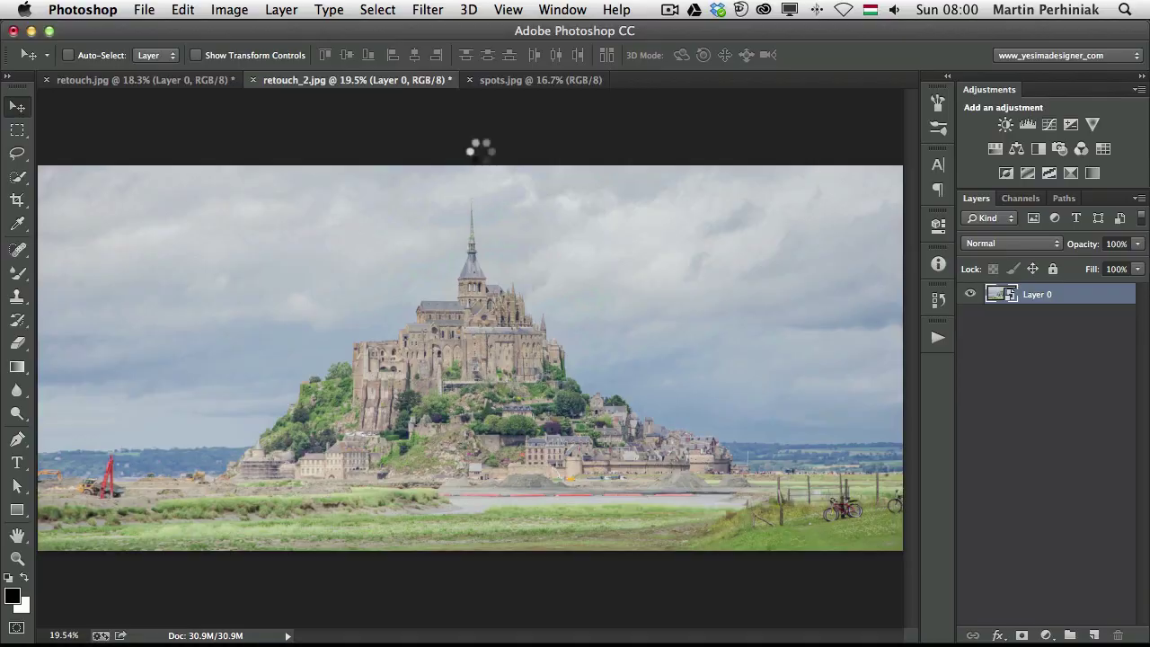
key(b)
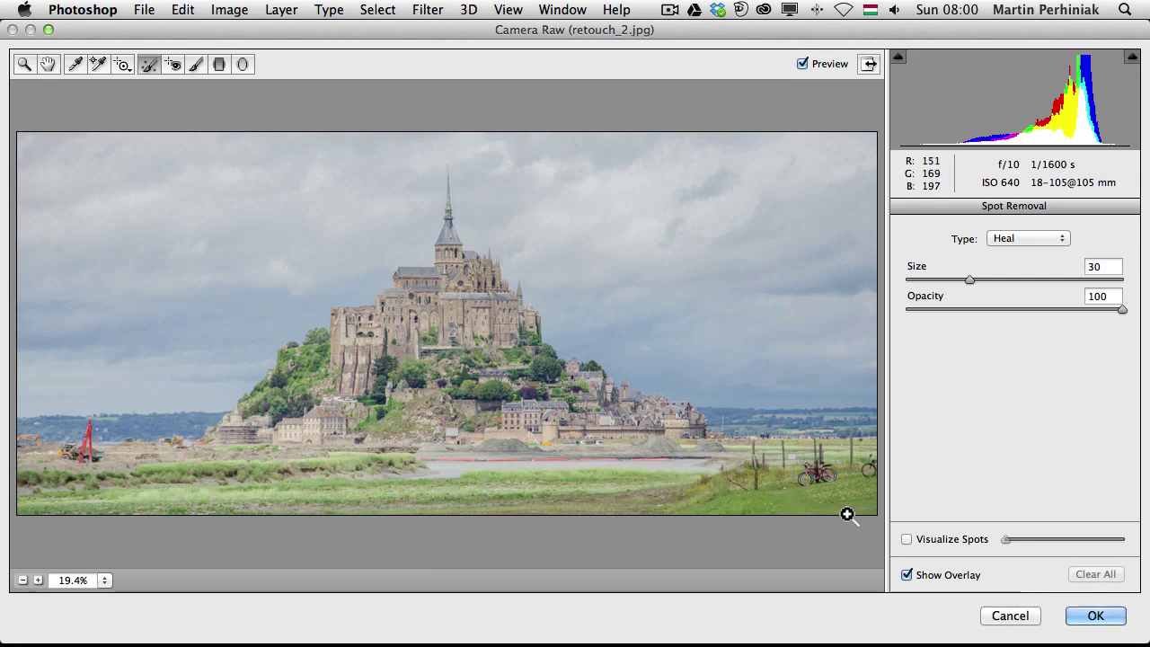
scroll(829, 503, up, 1)
Set the spot removal size to 13 and paint out the right-hand bicycle.
scroll(706, 428, up, 3)
drag(969, 280, 938, 279)
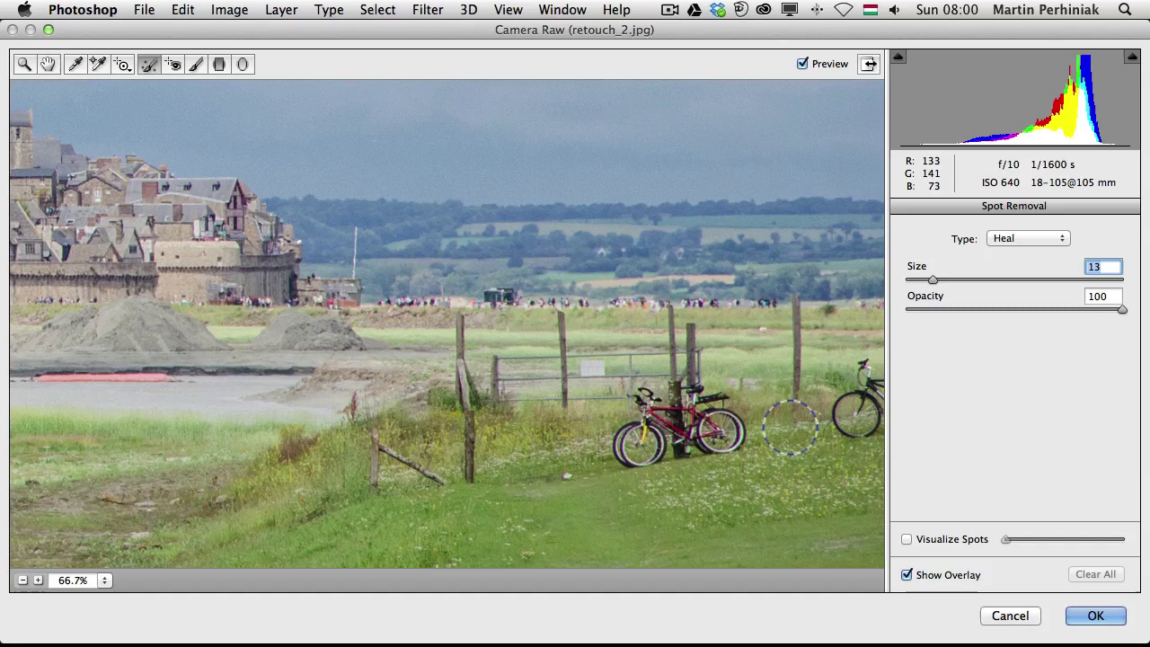
mouse_move(862, 367)
mouse_down()
mouse_move(879, 428)
mouse_move(847, 402)
mouse_move(863, 426)
mouse_move(789, 457)
mouse_move(748, 399)
mouse_move(782, 480)
mouse_up()
key(v)
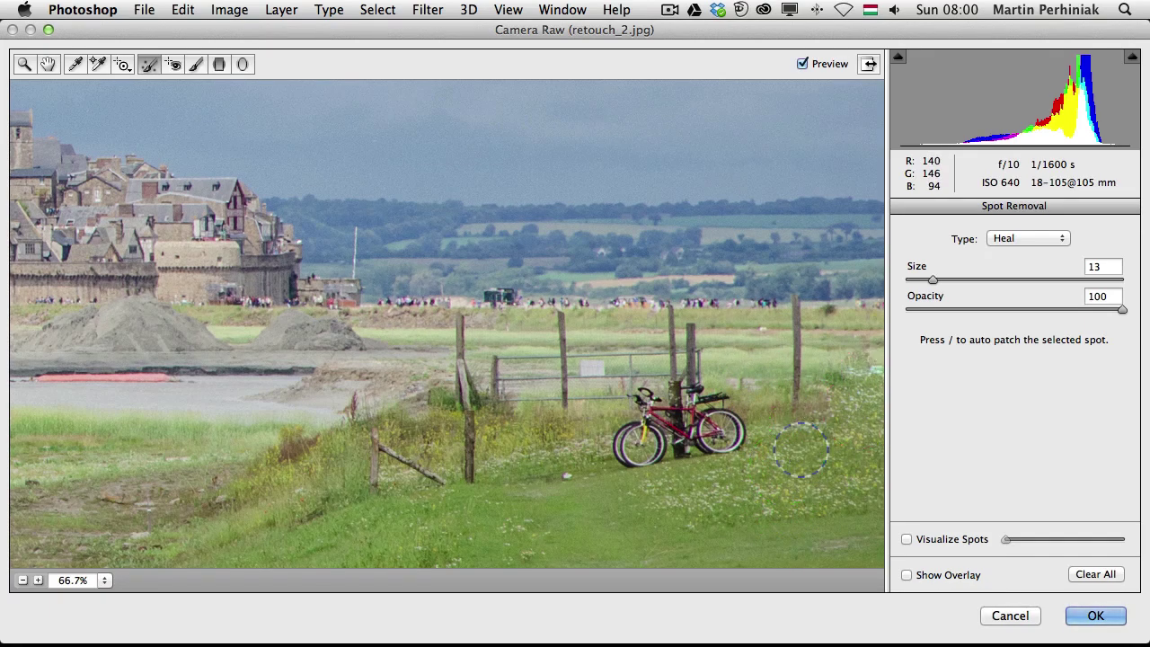
key(v)
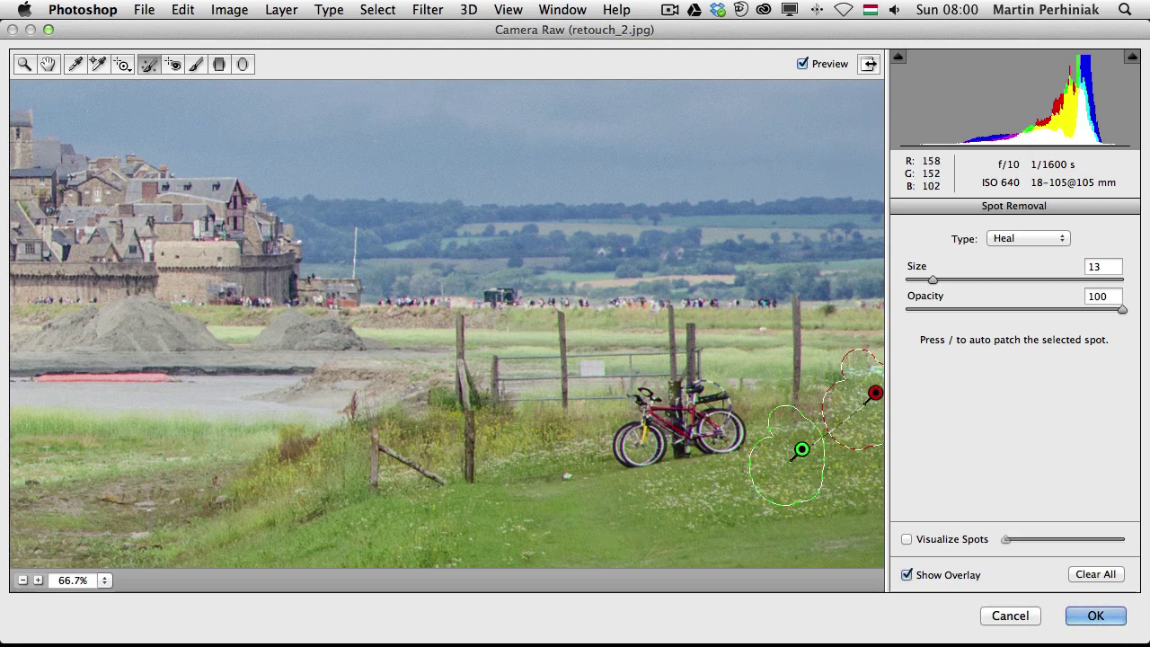
Remove the red bicycle, moving the heal source onto cleaner grass at lower left.
mouse_move(732, 447)
mouse_down()
mouse_move(729, 405)
mouse_move(692, 391)
mouse_move(651, 395)
mouse_move(629, 422)
mouse_move(629, 476)
mouse_move(710, 472)
mouse_move(726, 460)
mouse_move(701, 381)
mouse_move(716, 473)
mouse_up()
key(v)
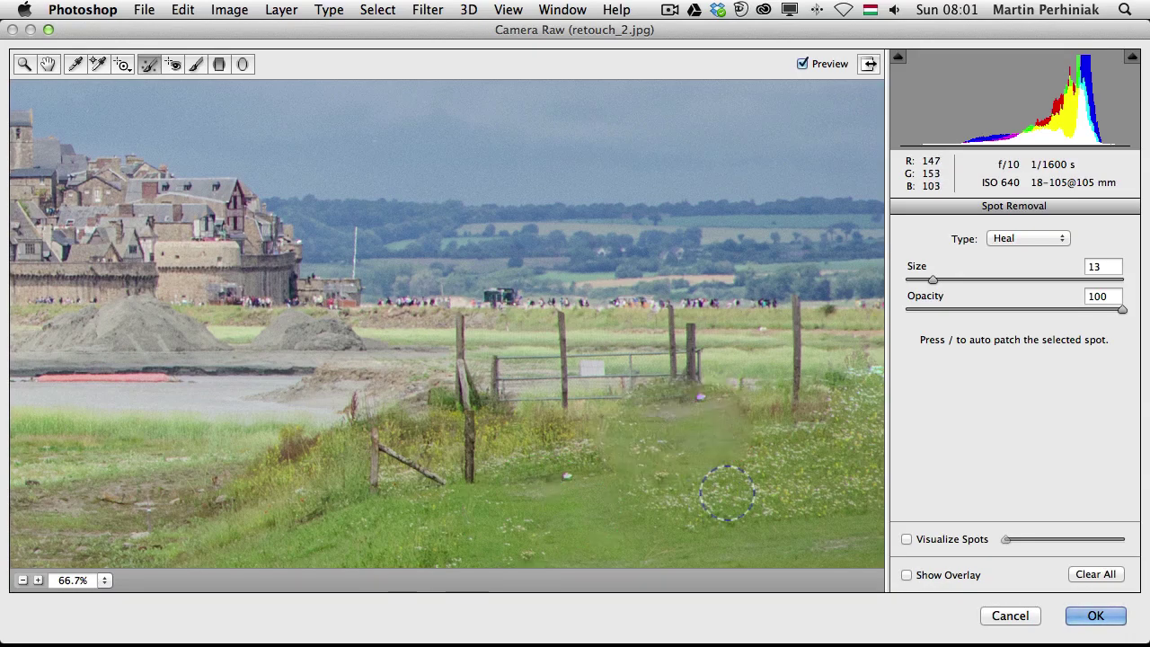
key(v)
mouse_move(530, 511)
mouse_down()
mouse_move(788, 511)
mouse_move(769, 508)
mouse_move(782, 500)
mouse_up()
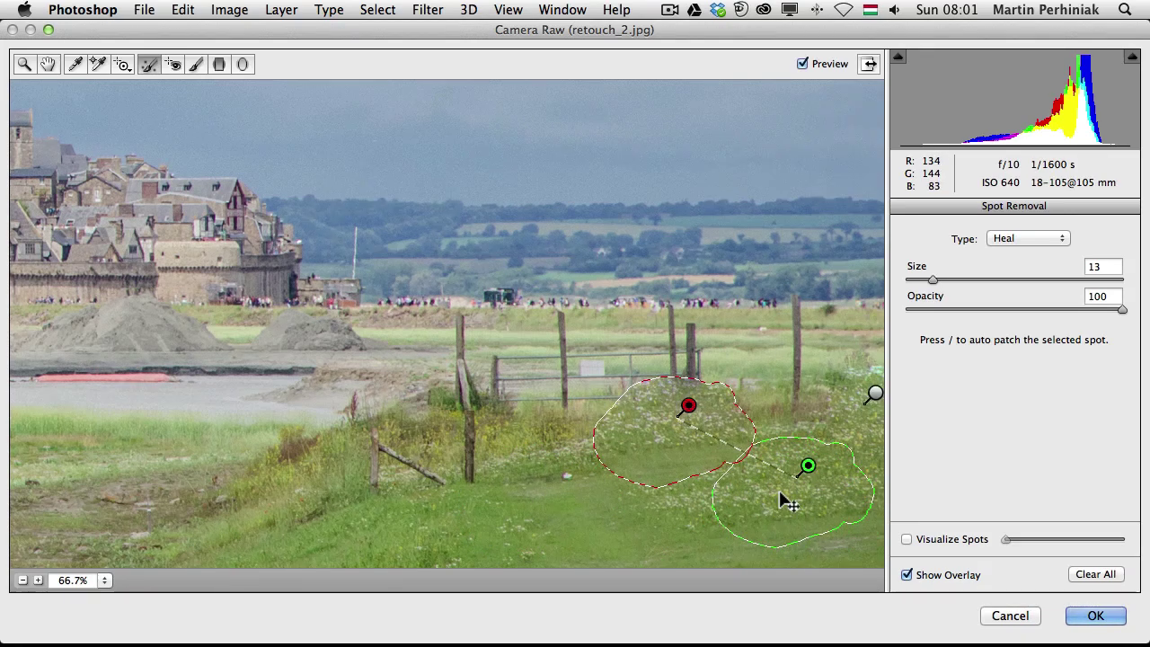
key(v)
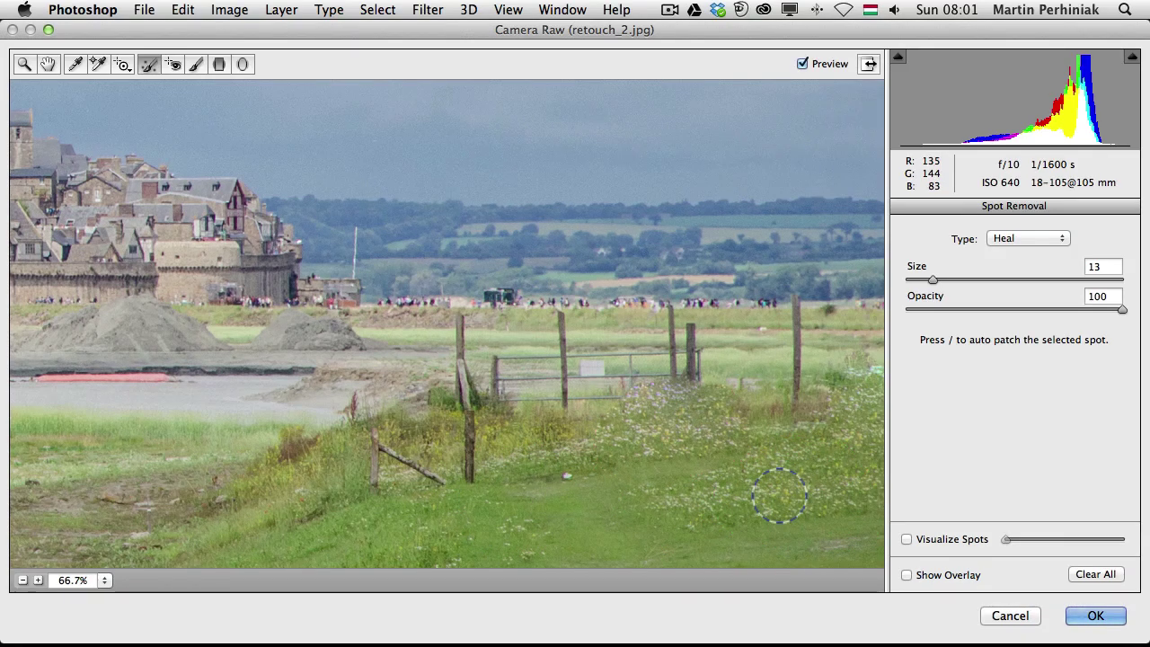
key(v)
mouse_move(765, 477)
mouse_down()
mouse_move(414, 506)
mouse_move(505, 517)
mouse_move(496, 495)
mouse_move(527, 505)
mouse_up()
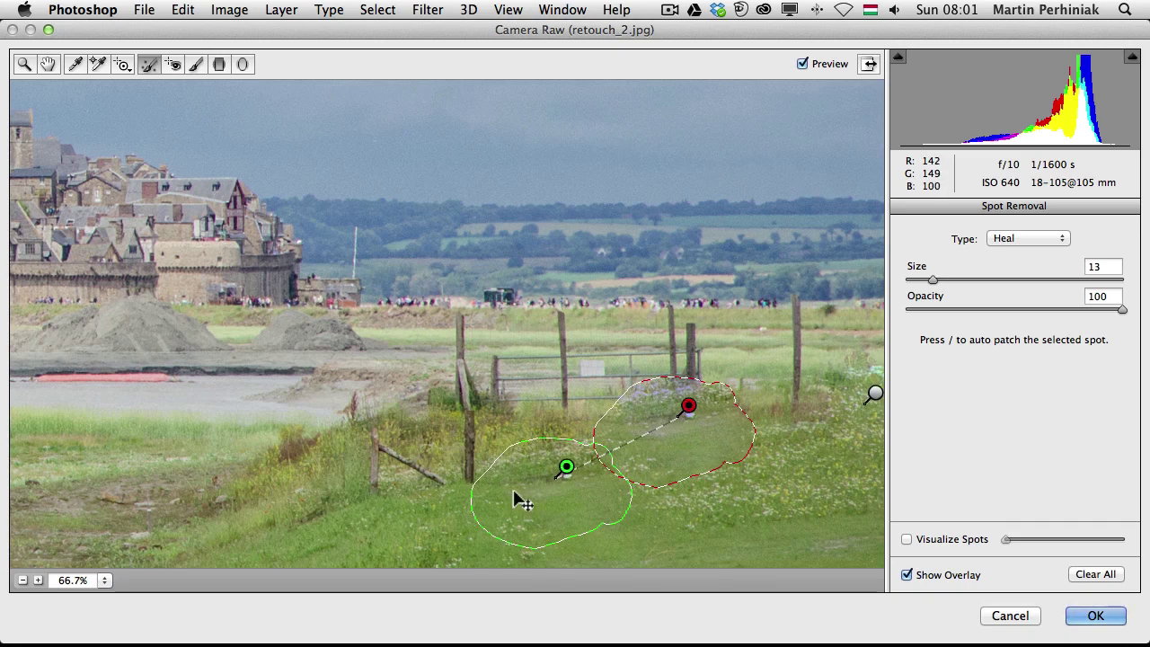
key(v)
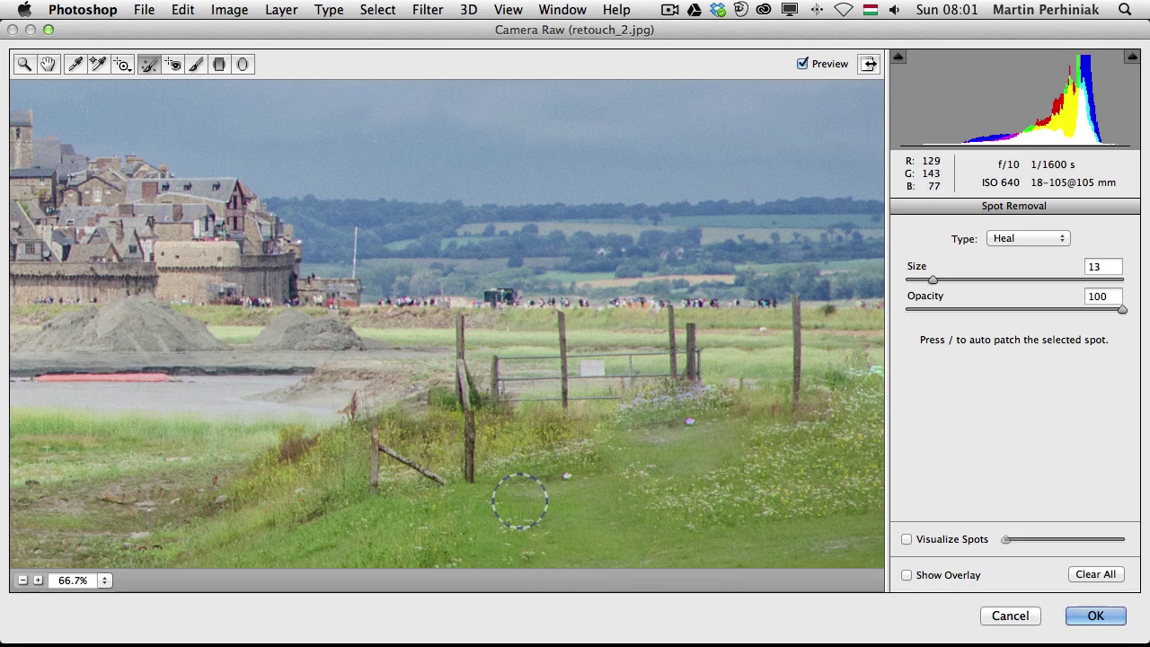
Heal the small purple dot in the grass and zoom out to view the whole abbey.
click(694, 429)
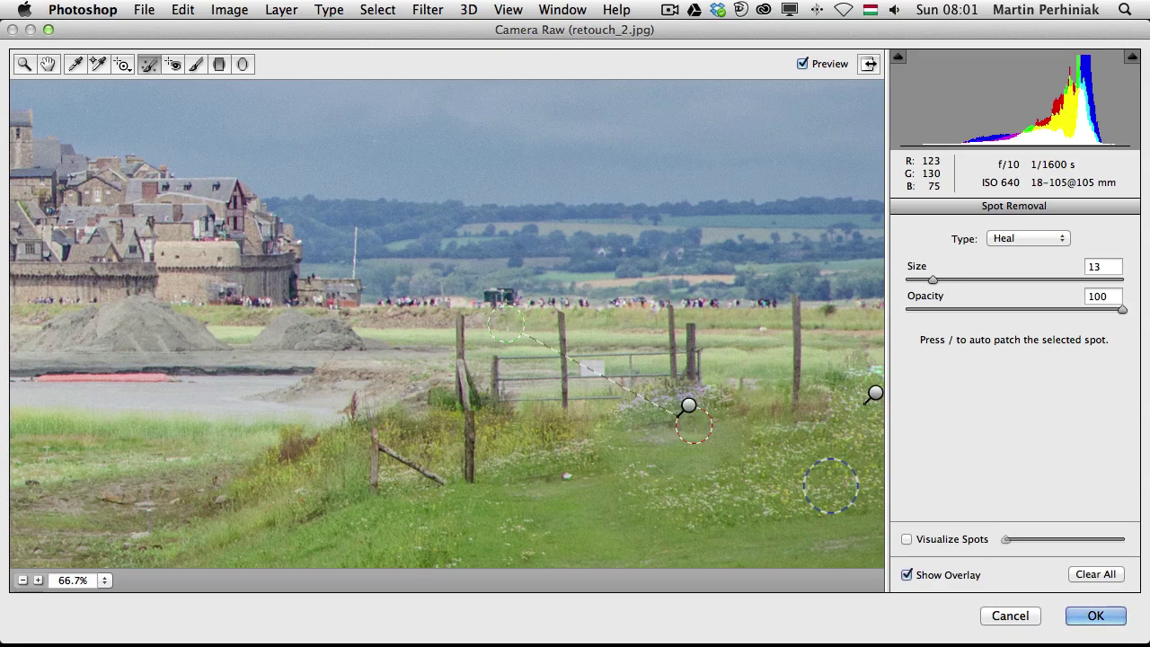
key(v)
key(super+minus)
key(super+minus)
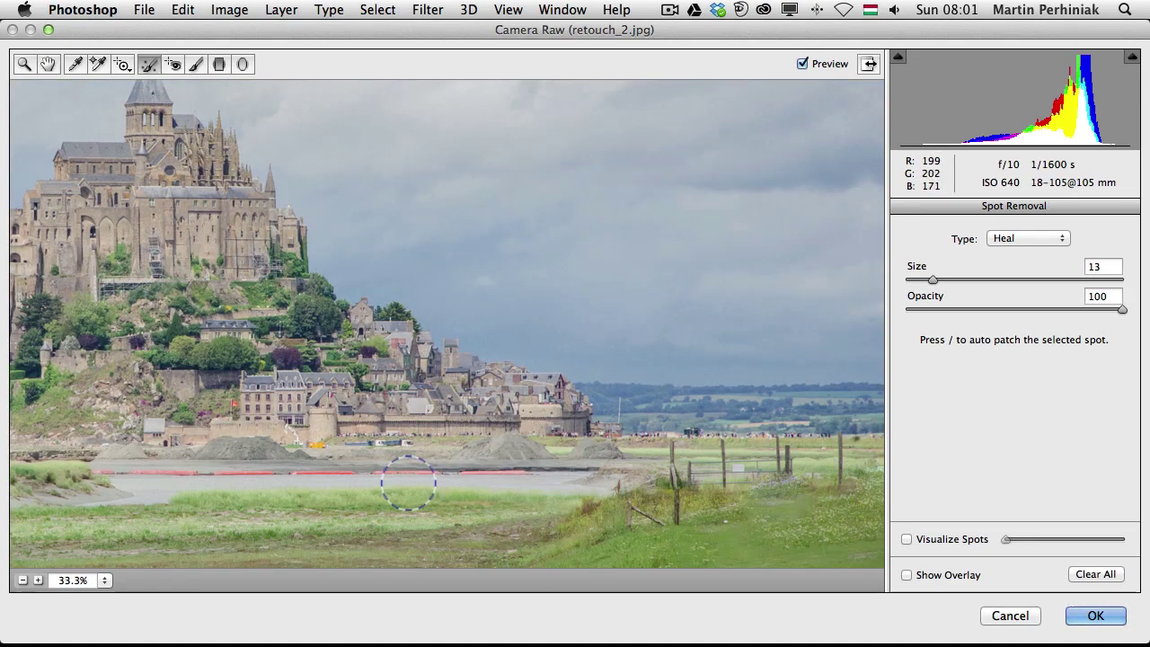
Zoom in on the shoreline below the town and shrink the Spot Removal brush to size 4.
drag(265, 453, 560, 473)
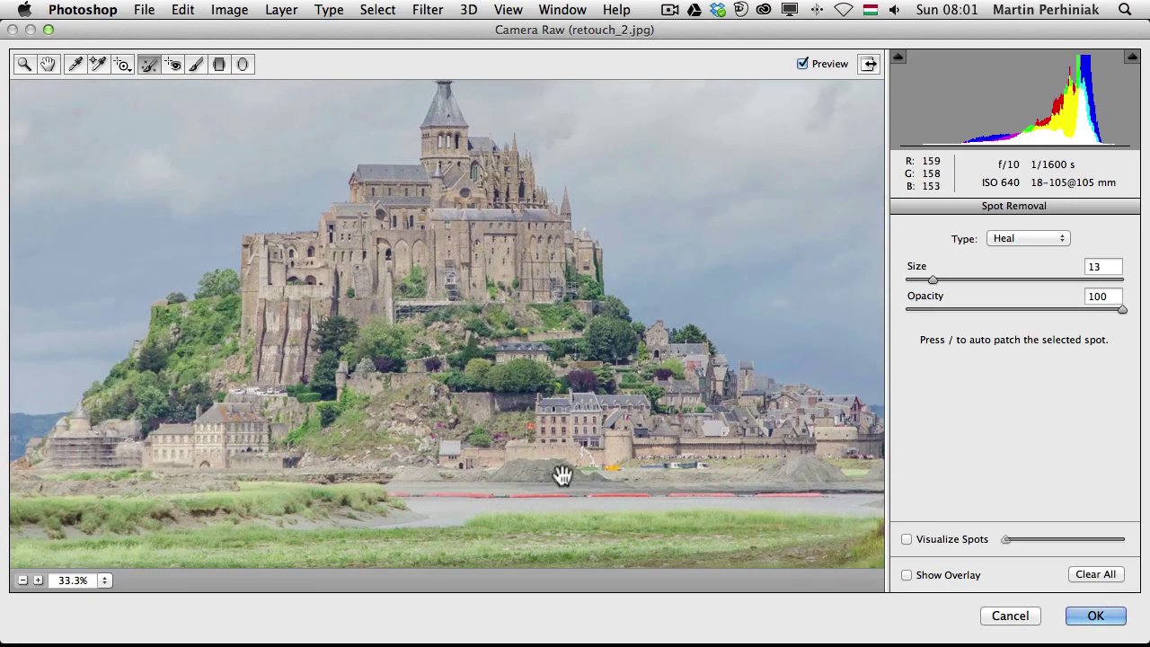
key(super+plus)
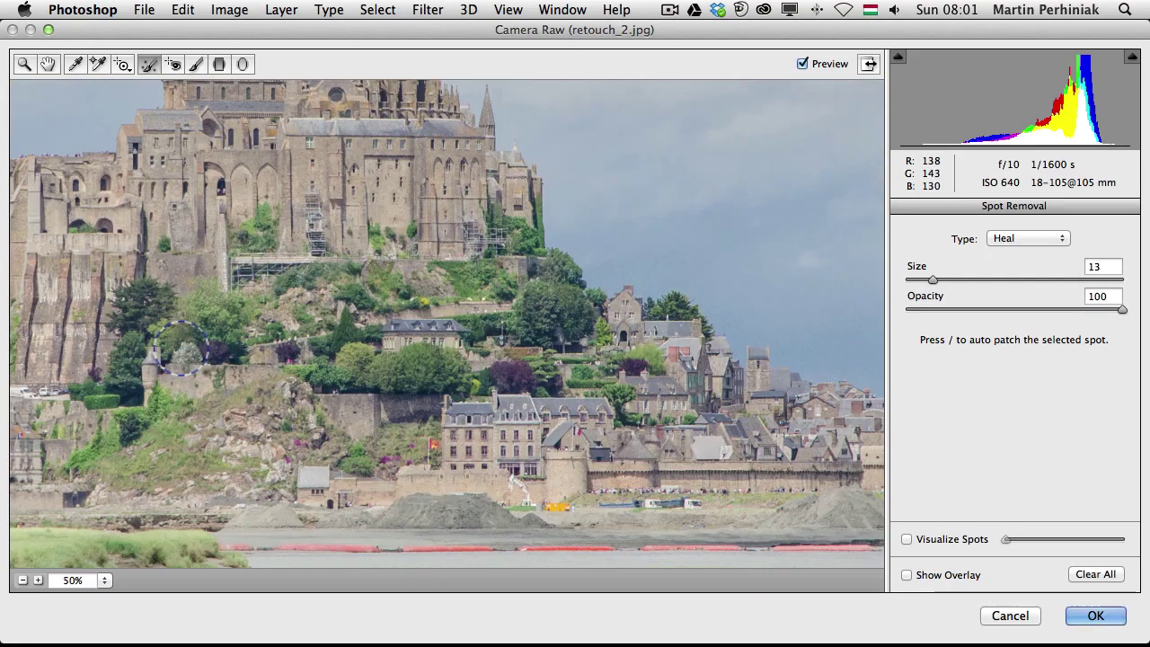
key(super+plus)
scroll(182, 349, down, 5)
scroll(182, 349, right, 3)
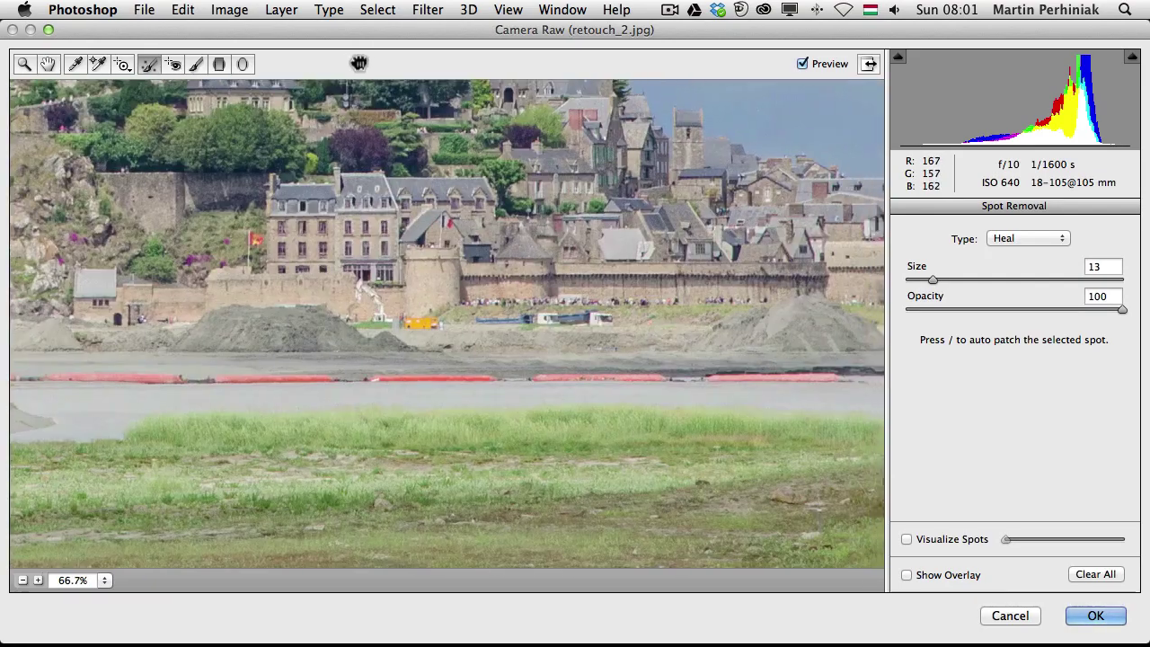
key(super+minus)
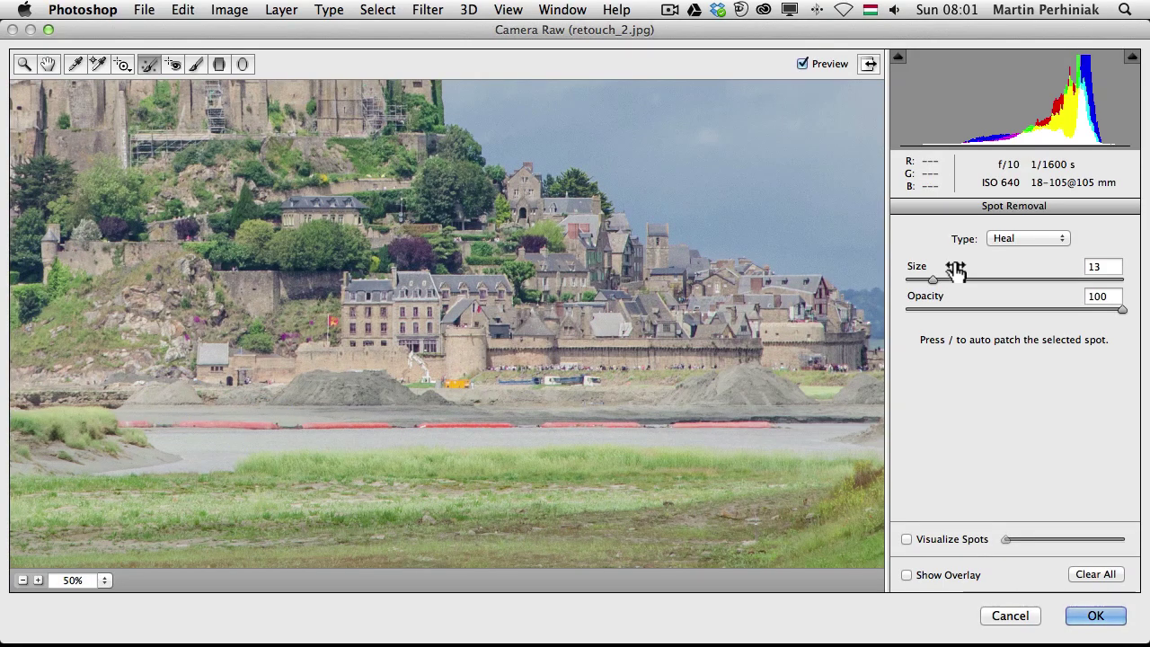
drag(922, 274, 915, 274)
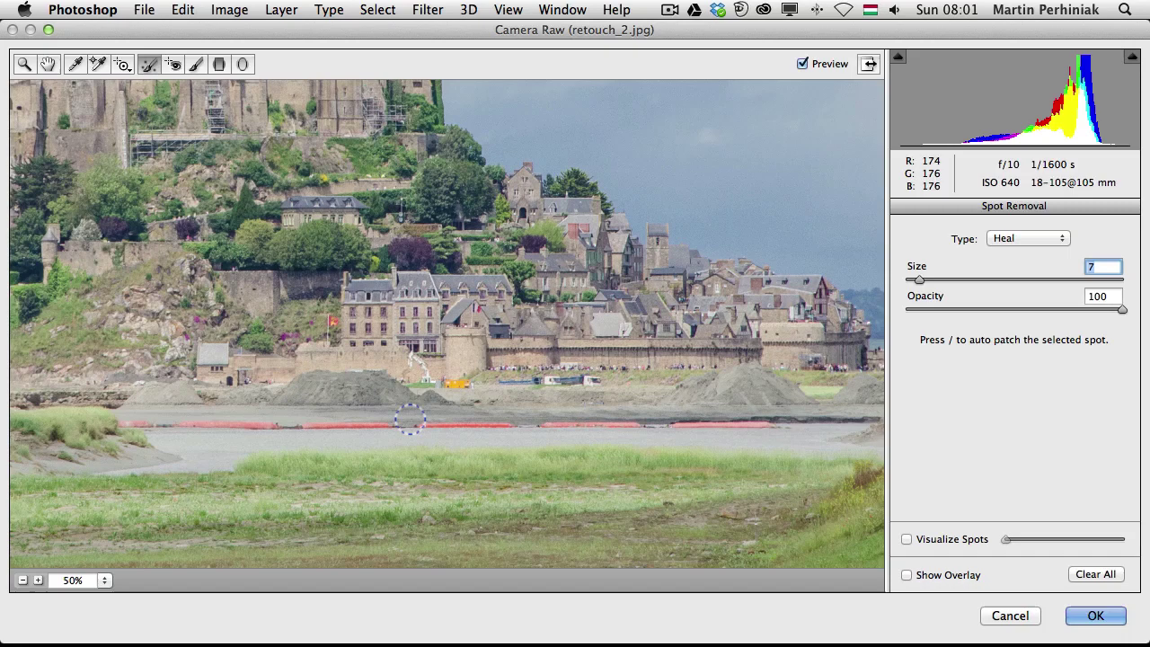
key(v)
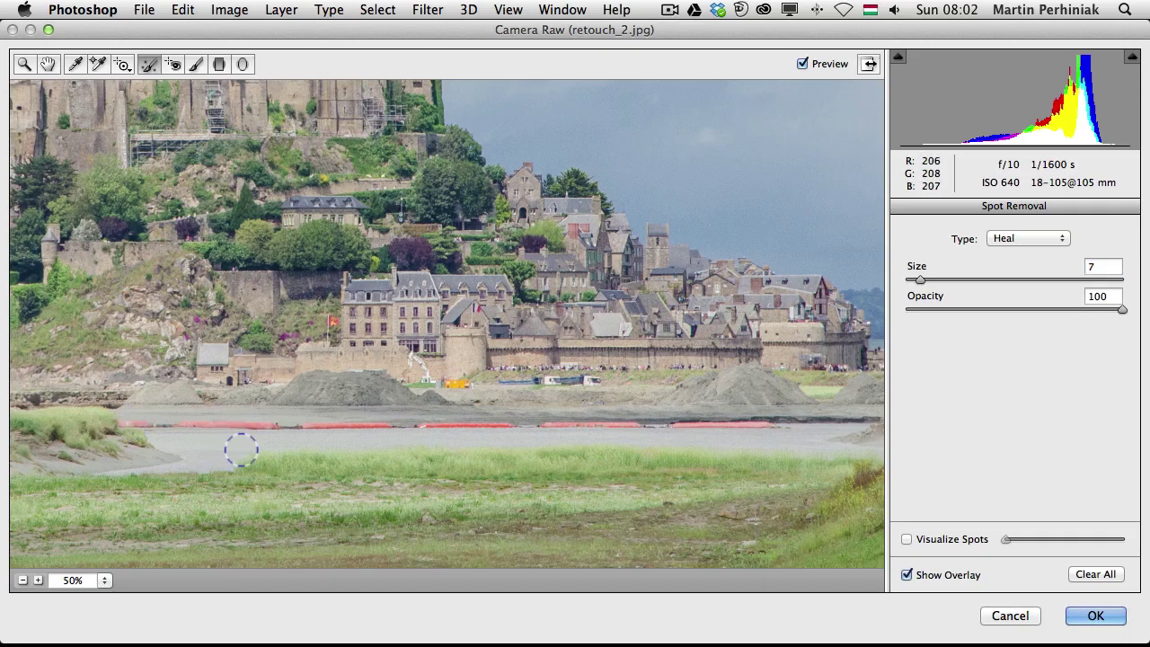
drag(920, 279, 913, 279)
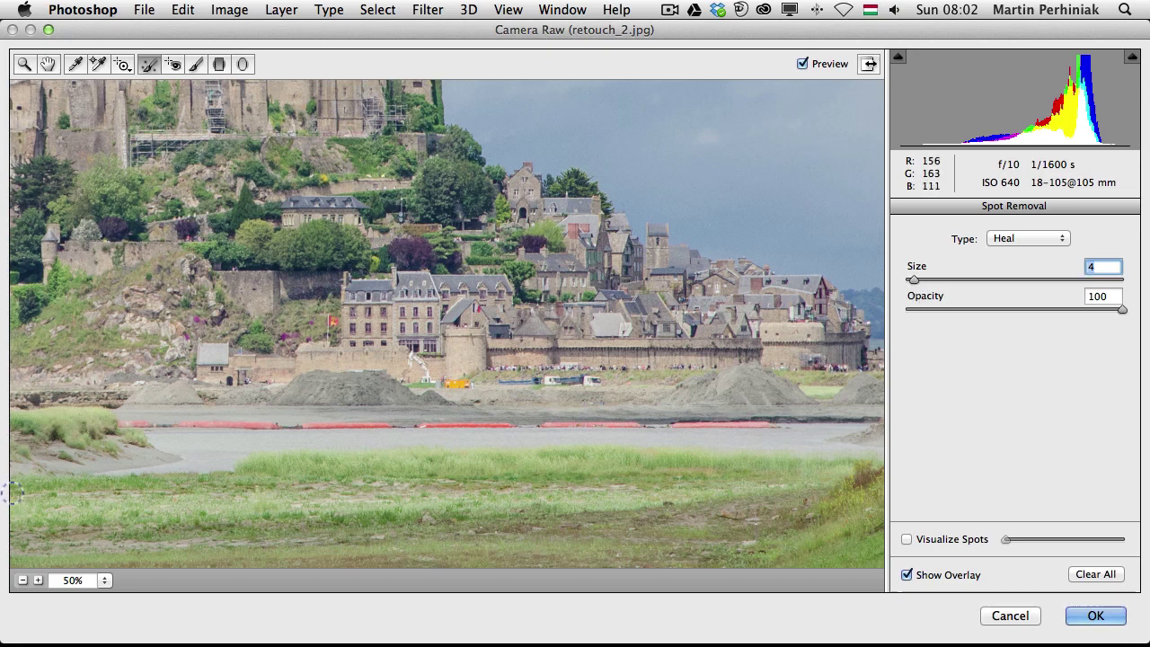
Heal the red barrier line across the mudflat, sourcing from the grass just below it.
click(124, 423)
drag(243, 432, 806, 458)
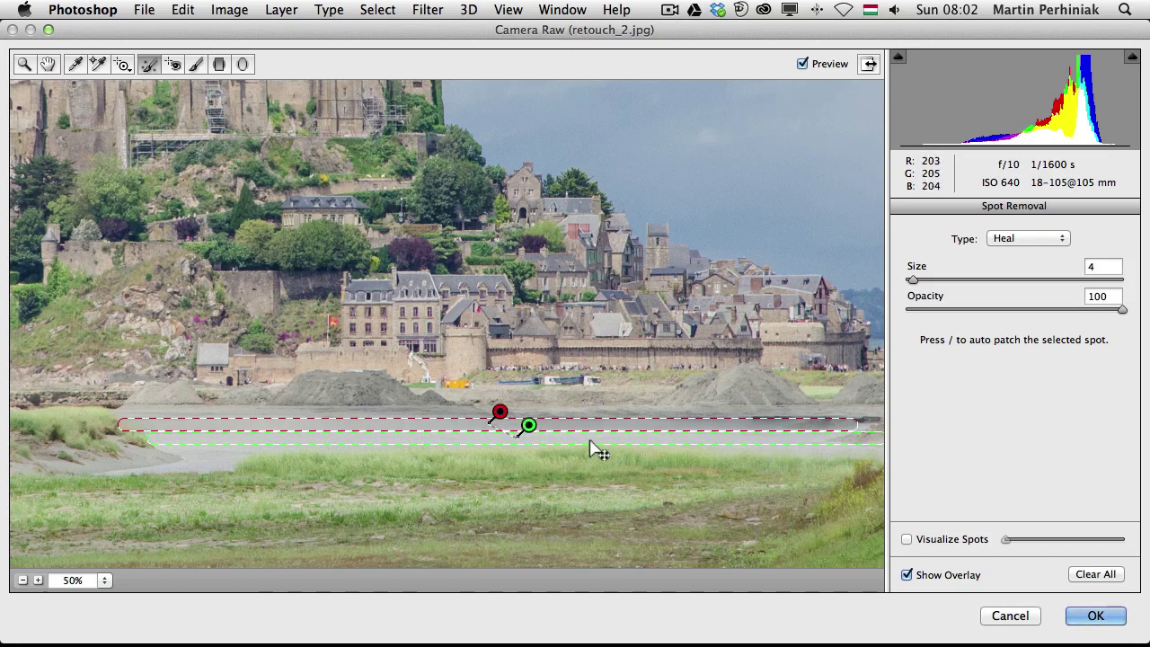
drag(596, 451, 575, 449)
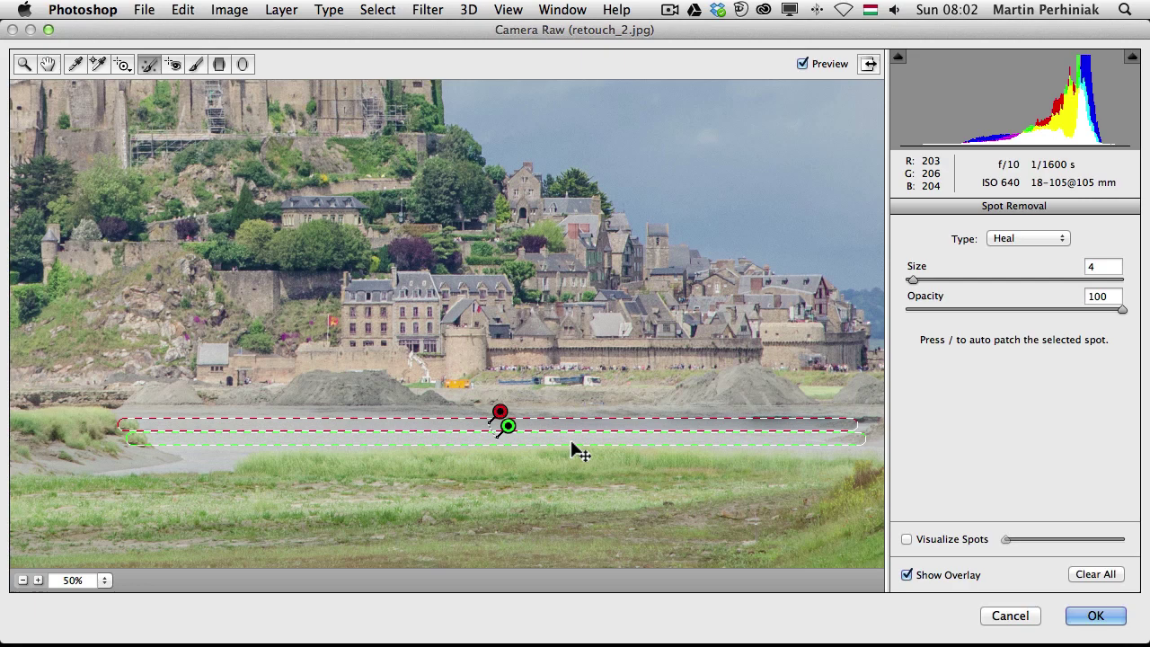
key(v)
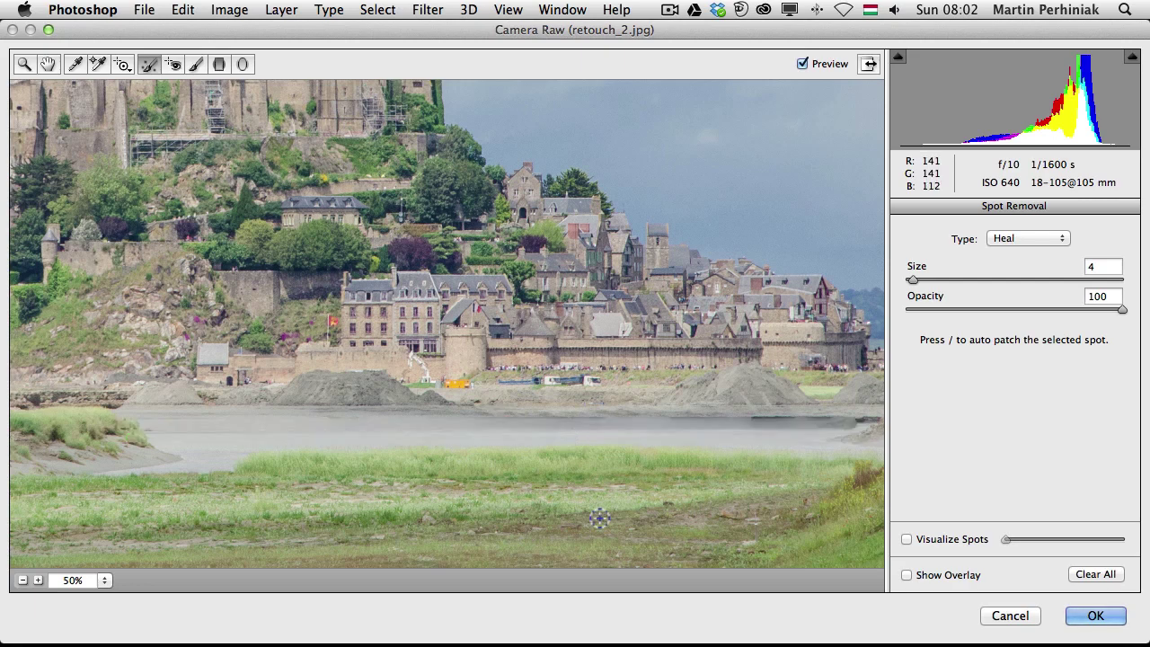
key(super+minus)
key(super+minus)
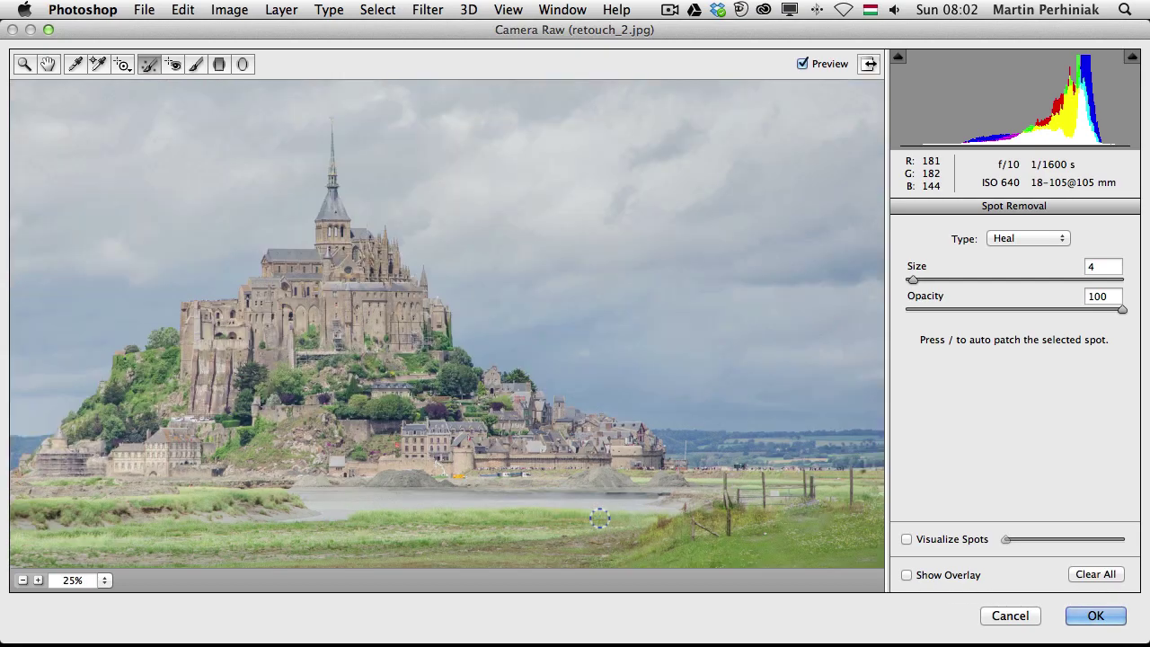
Zoom into the left shore and heal a small vehicle on the horizon, sourcing from the horizon.
drag(198, 476, 821, 418)
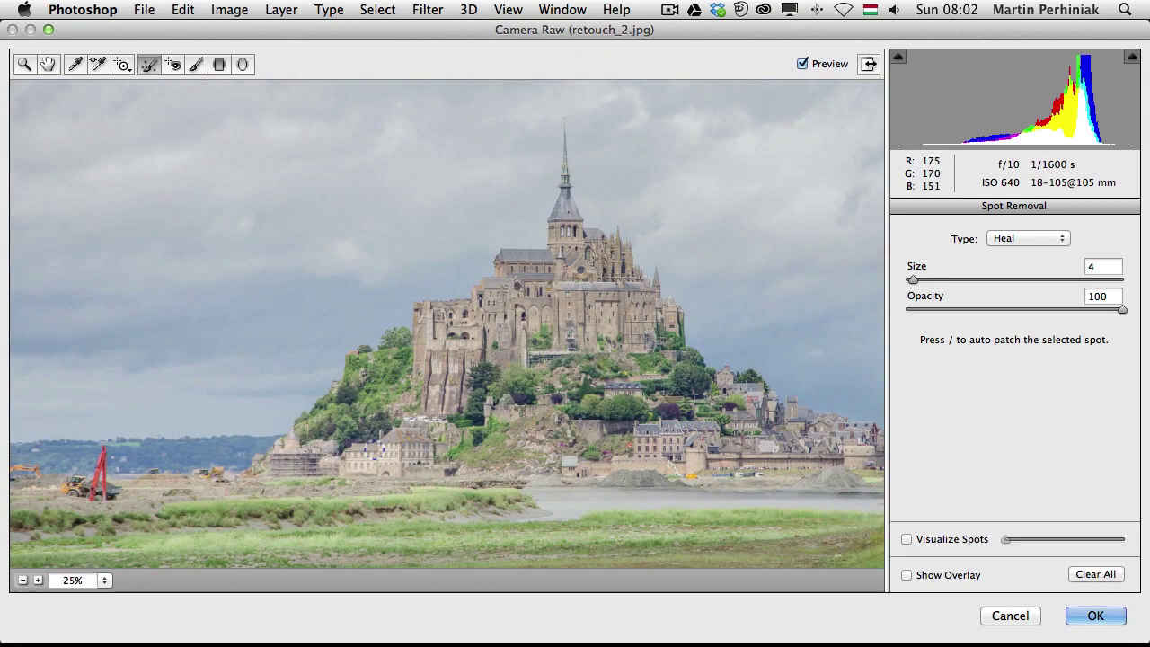
key(super+plus)
key(super+plus)
drag(278, 449, 695, 187)
drag(241, 339, 249, 339)
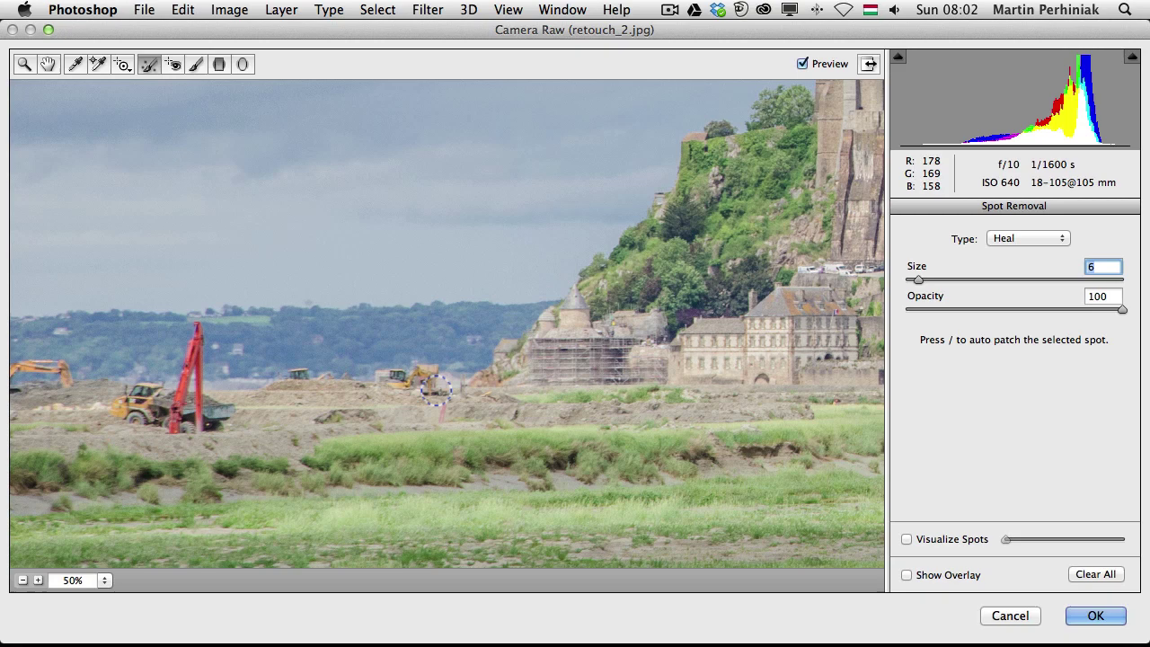
drag(442, 395, 424, 391)
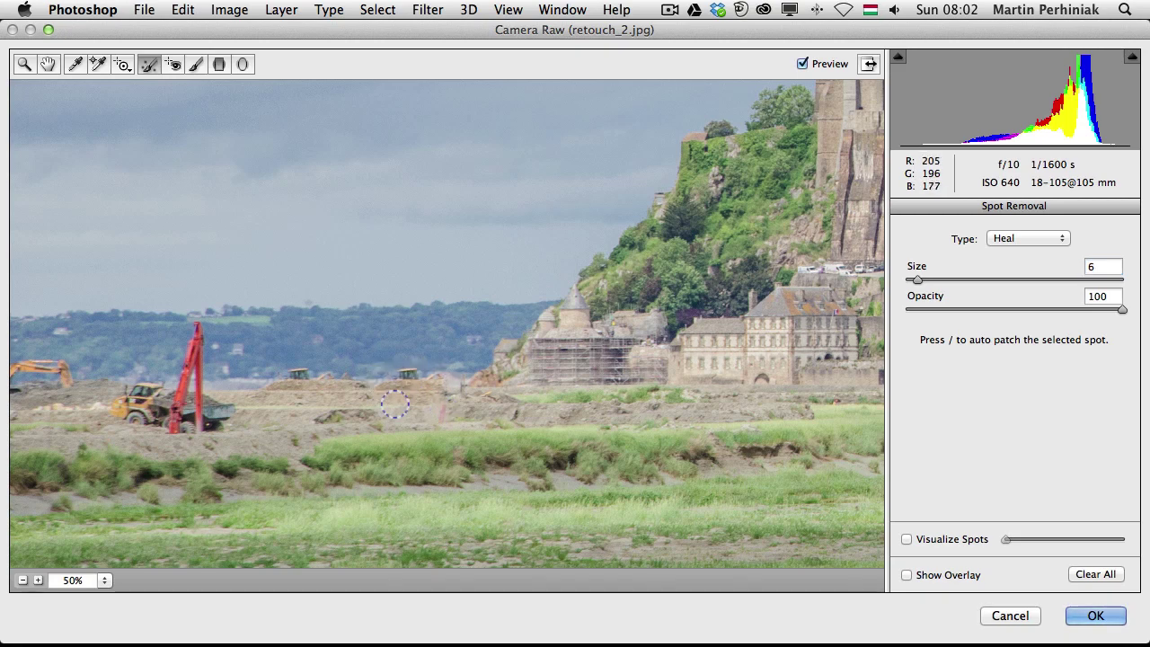
key(super+z)
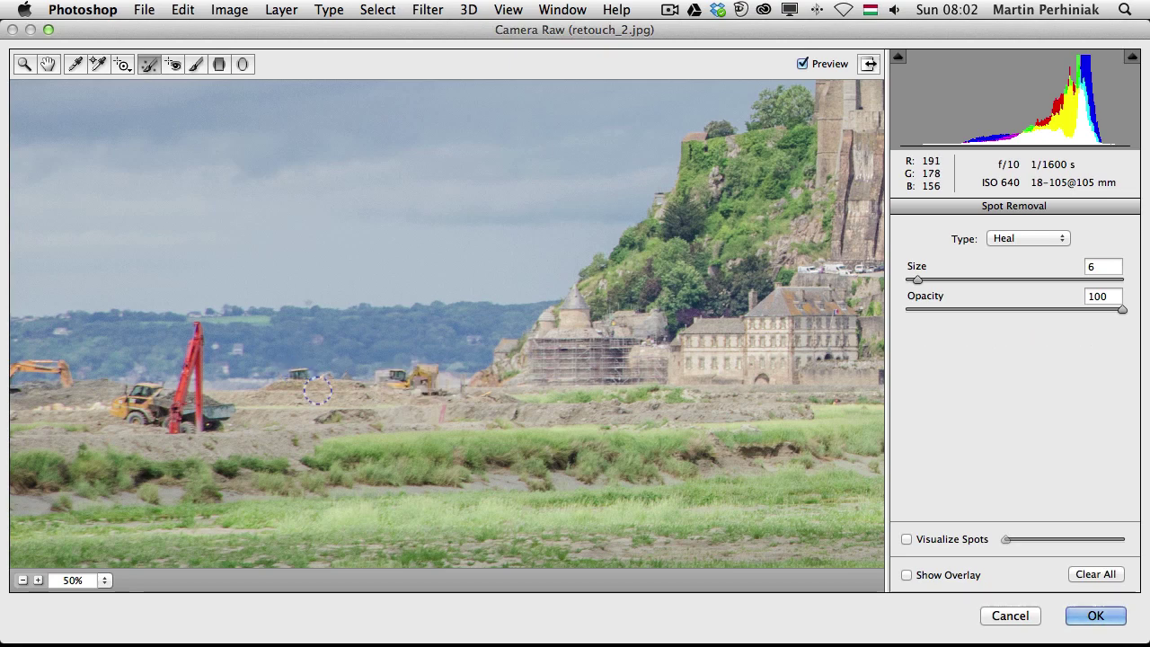
drag(318, 372, 329, 373)
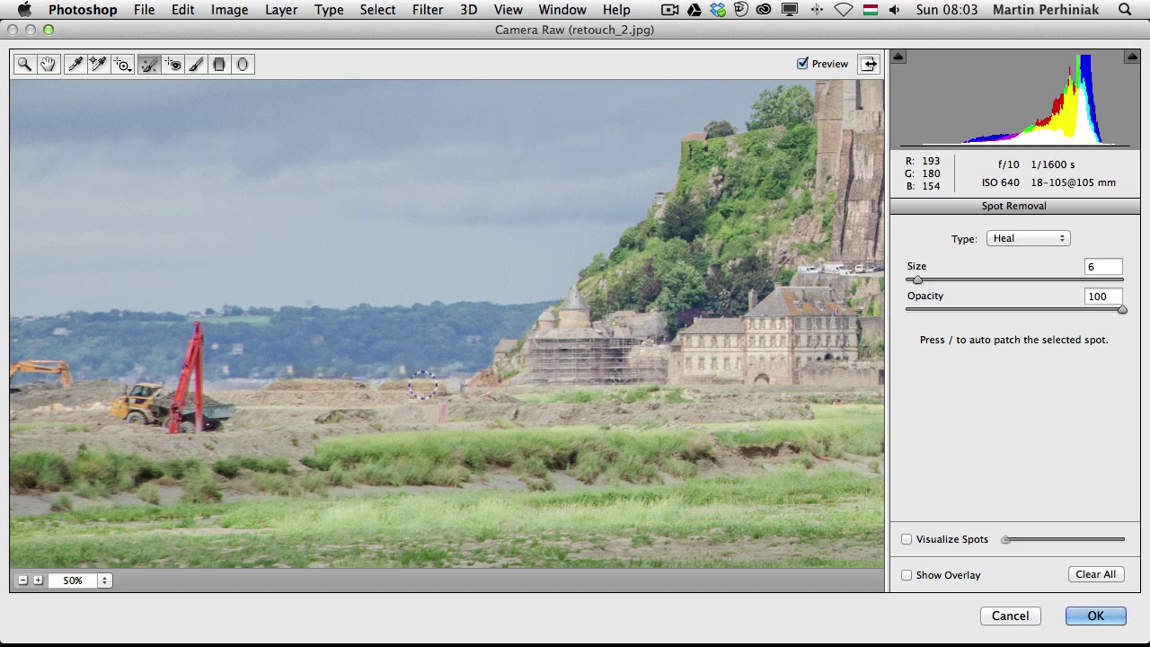
scroll(109, 390, up, 2)
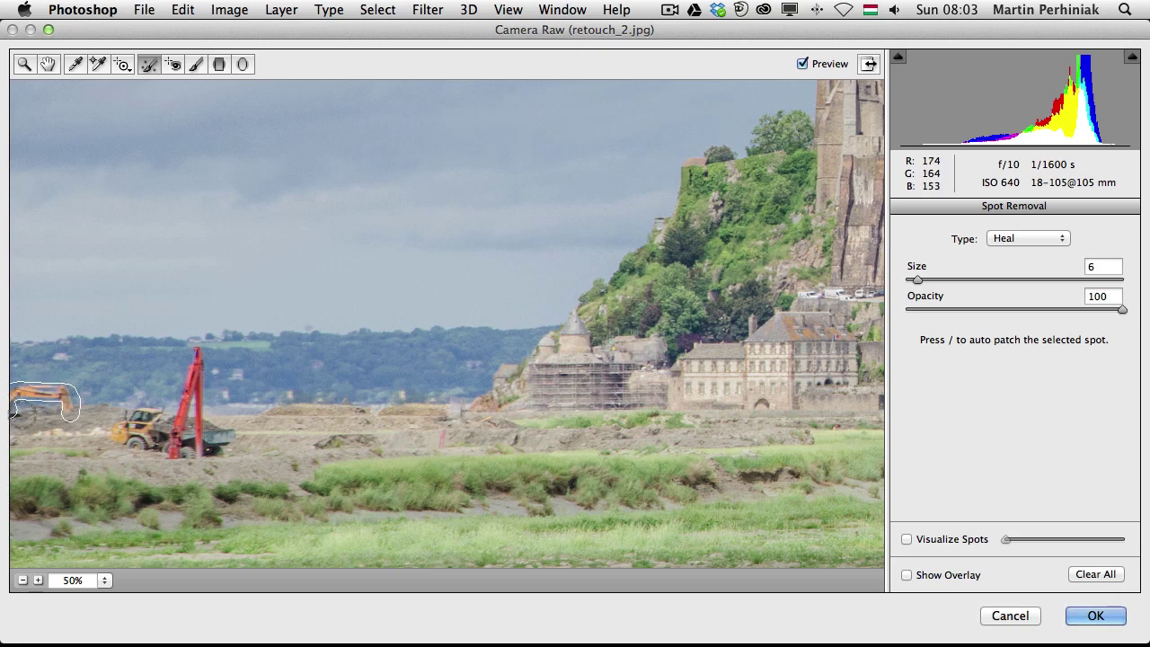
key(v)
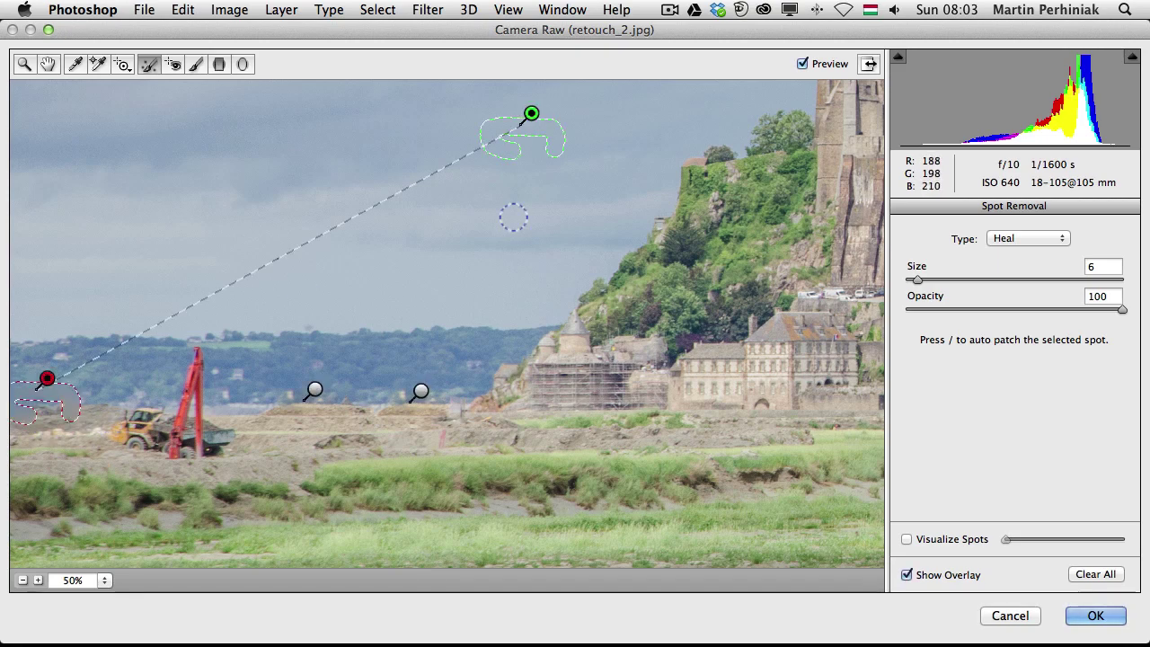
drag(542, 132, 367, 403)
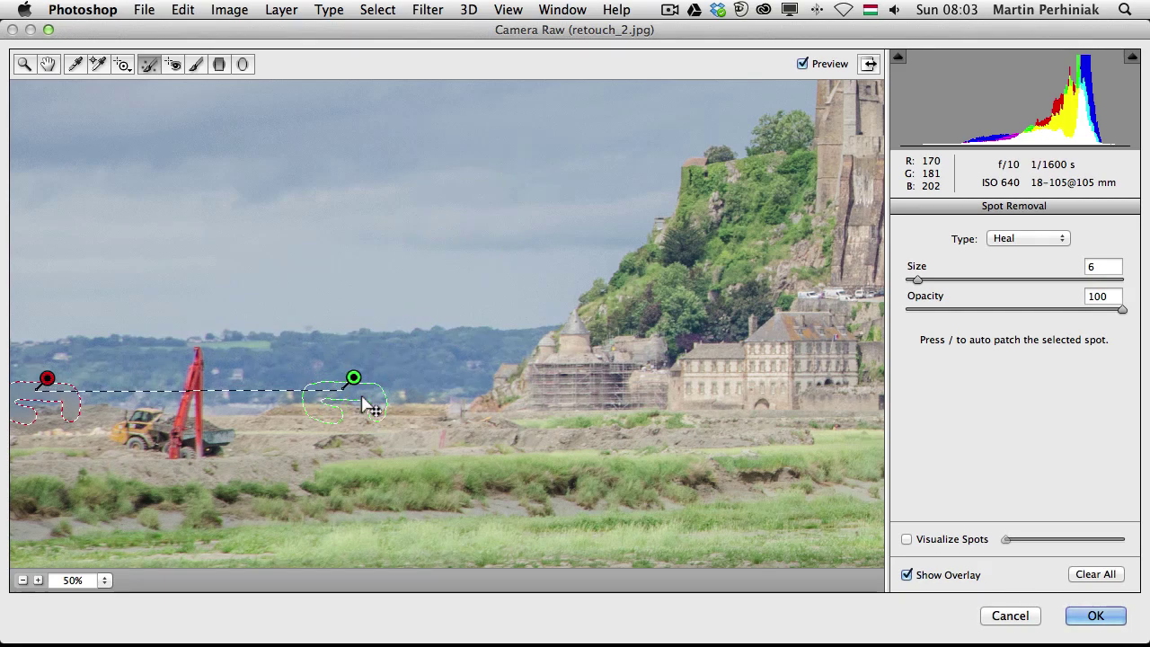
key(v)
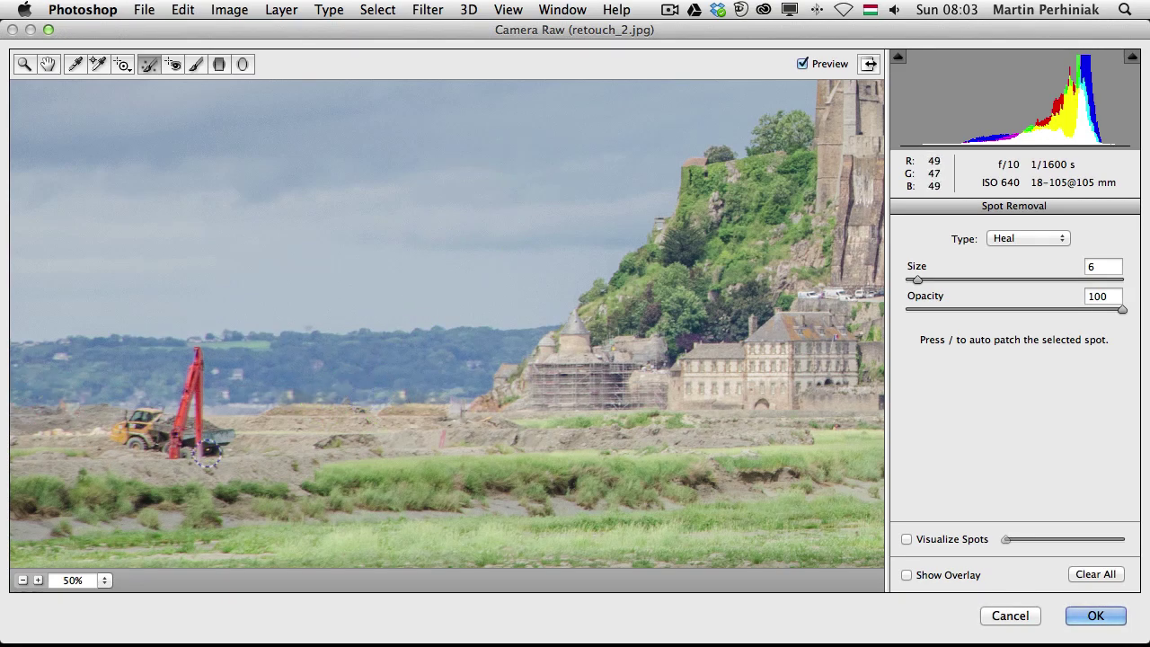
At brush size 11, heal the truck and red crane using neighbouring ground as source.
drag(917, 280, 920, 280)
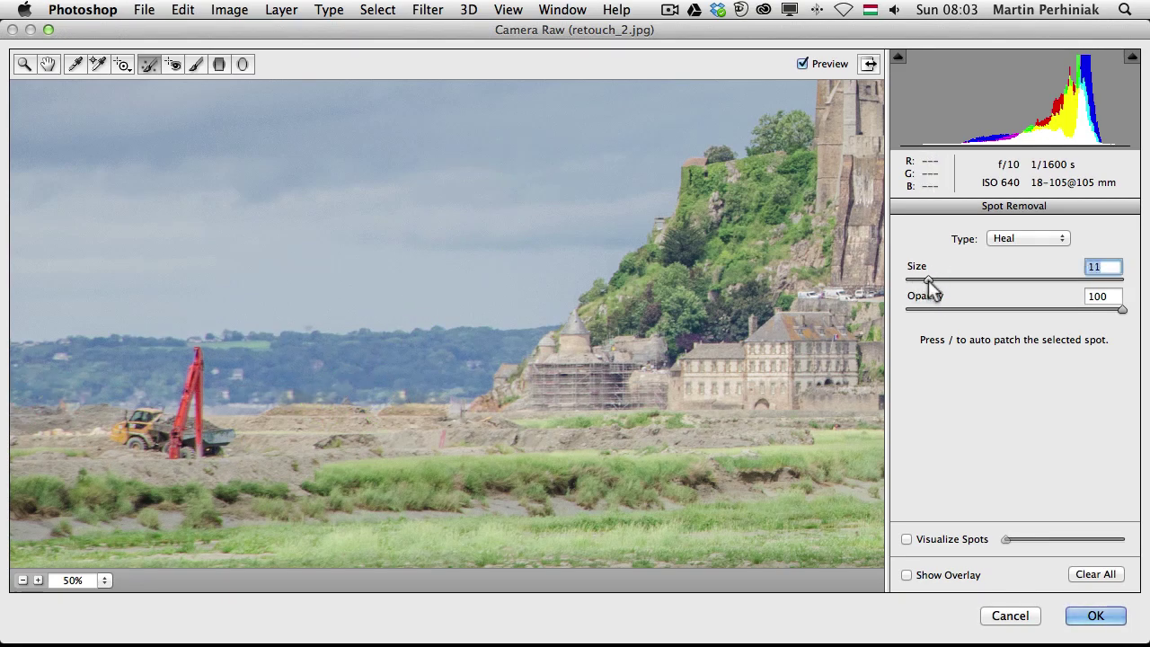
mouse_move(236, 429)
mouse_down()
mouse_move(143, 449)
mouse_move(133, 407)
mouse_move(112, 436)
mouse_move(166, 404)
mouse_move(203, 418)
mouse_move(210, 410)
mouse_move(172, 400)
mouse_move(191, 402)
mouse_move(196, 355)
mouse_up()
key(v)
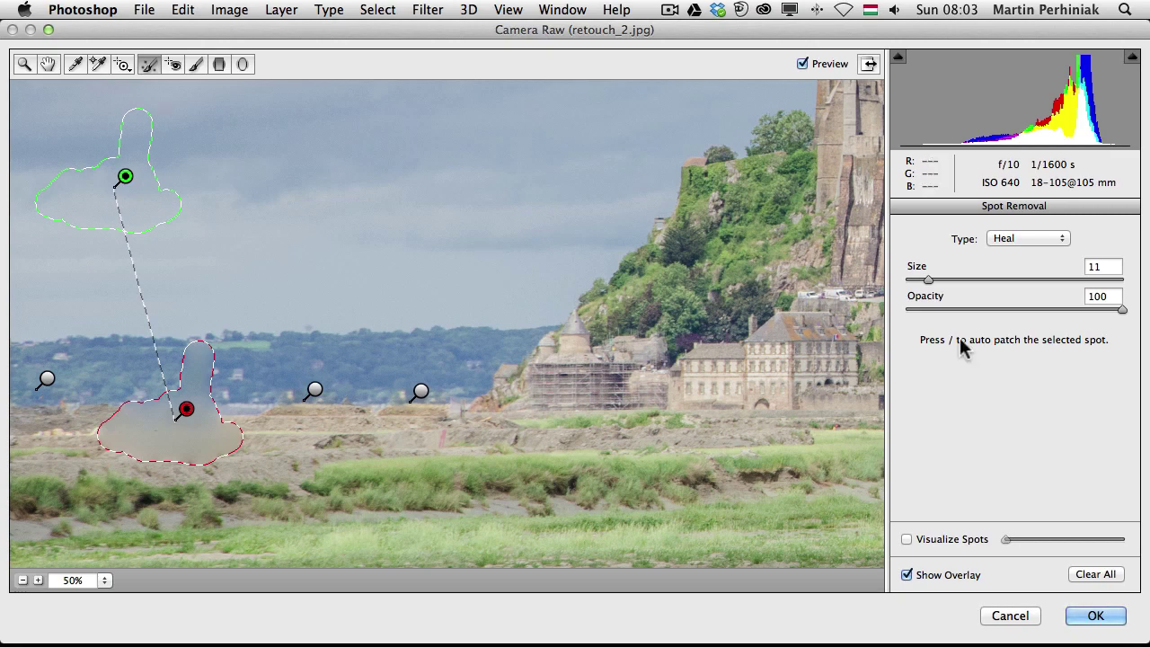
key(slash)
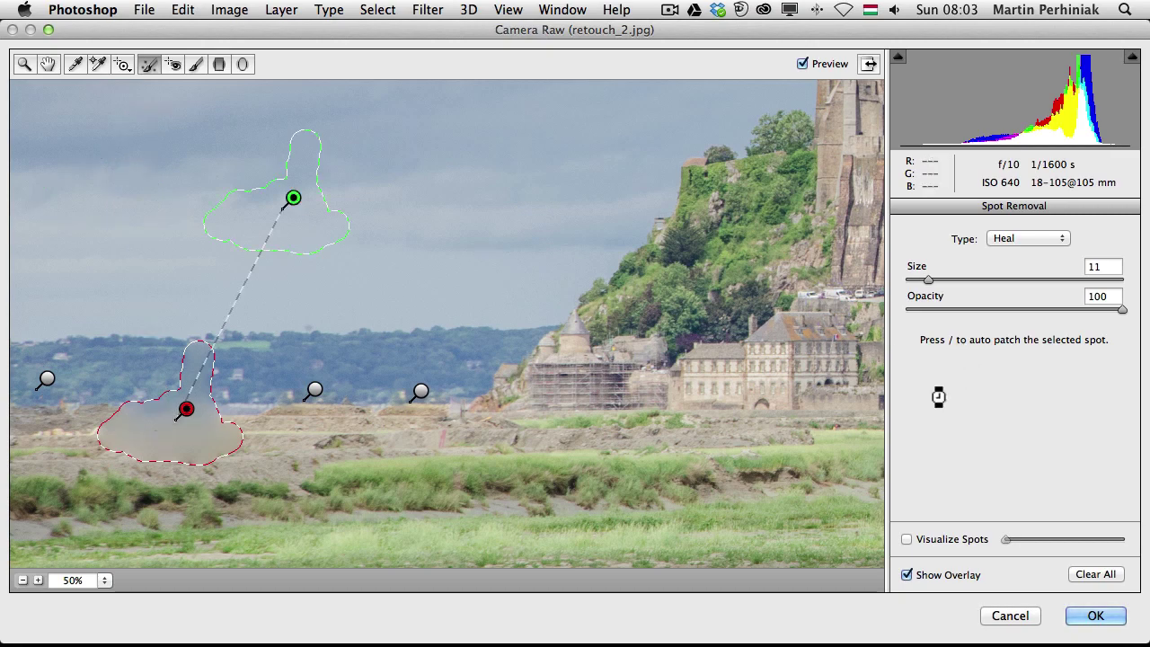
key(slash)
key(slash)
key(slash)
key(slash)
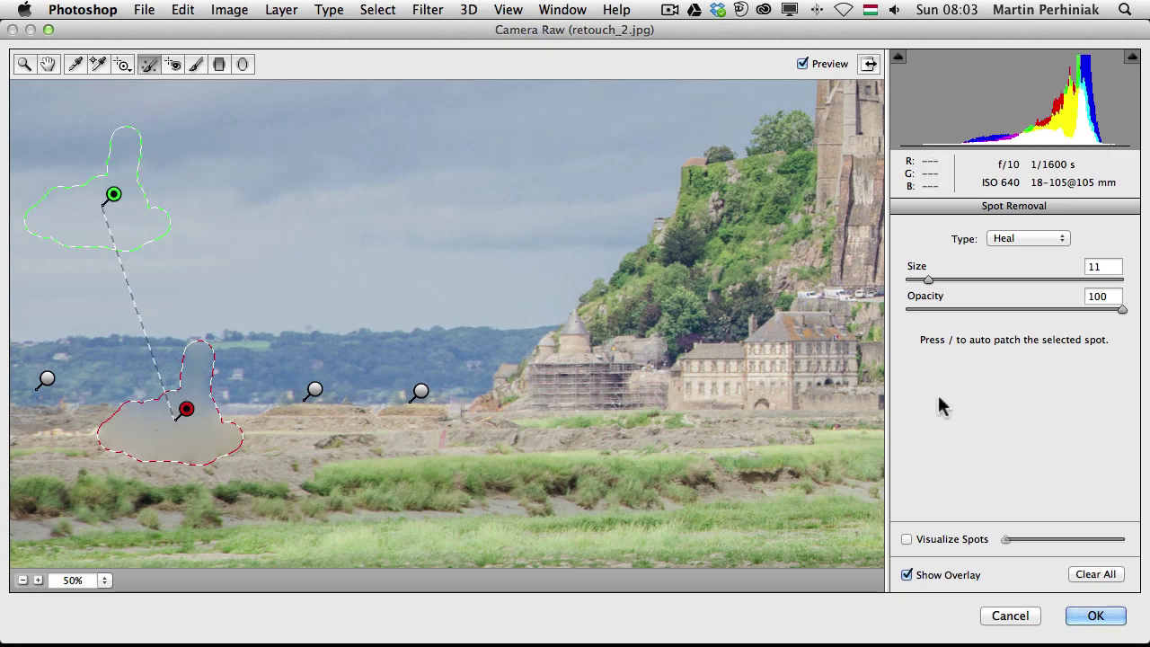
key(slash)
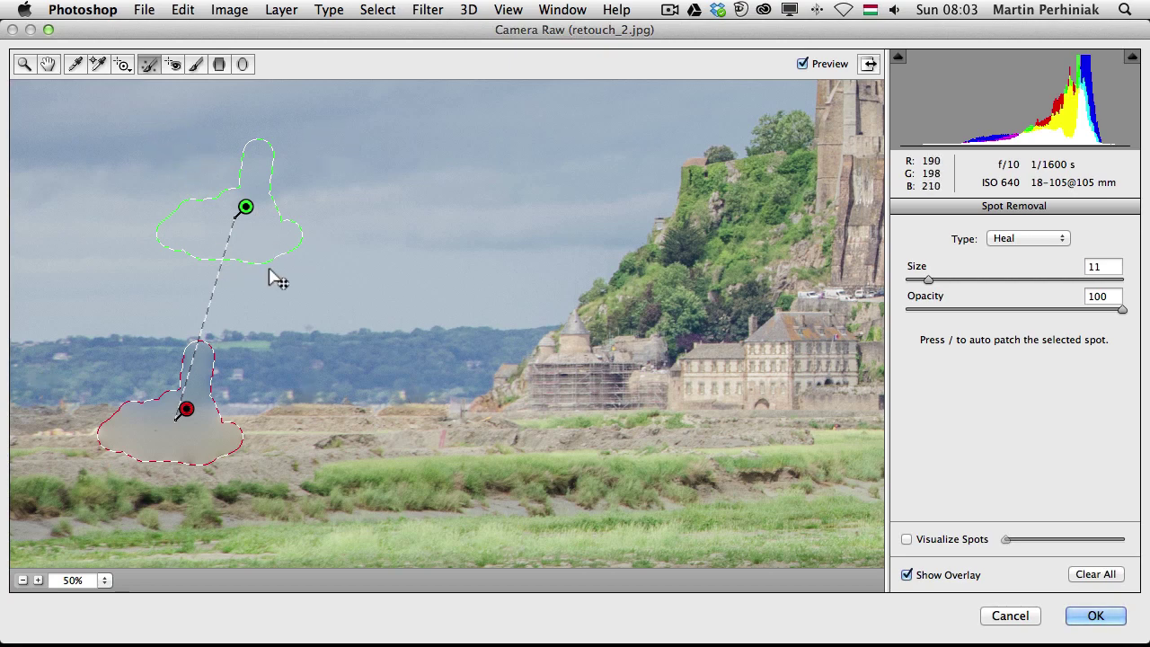
mouse_move(248, 240)
mouse_down()
mouse_move(376, 445)
mouse_move(340, 430)
mouse_up()
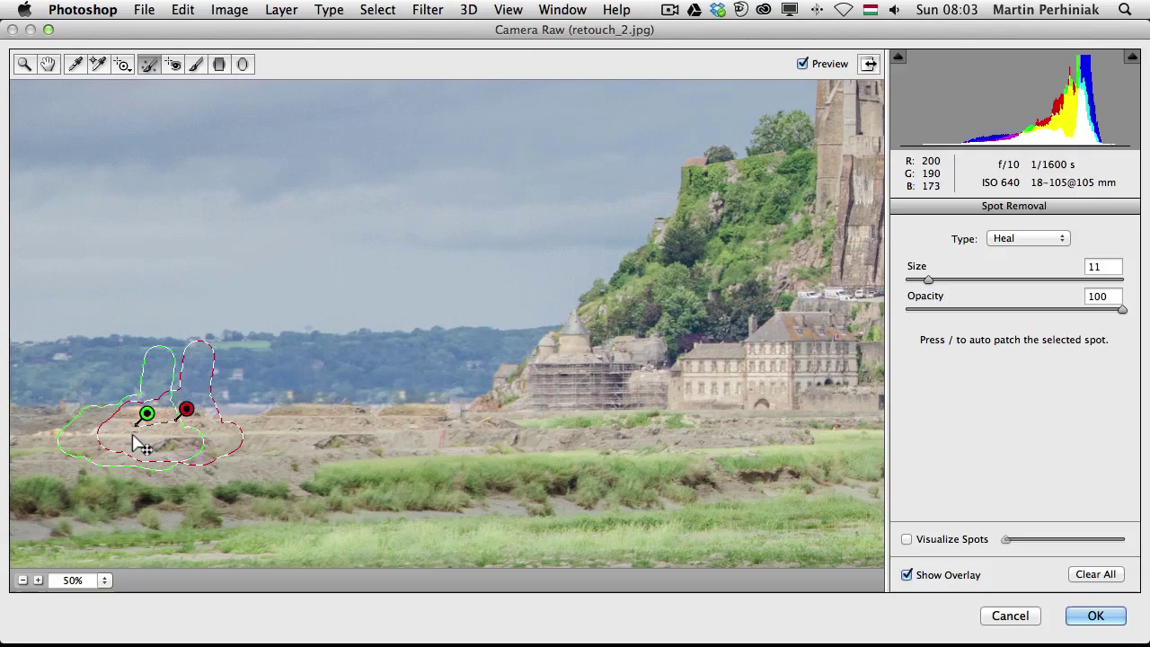
drag(135, 442, 306, 432)
key(v)
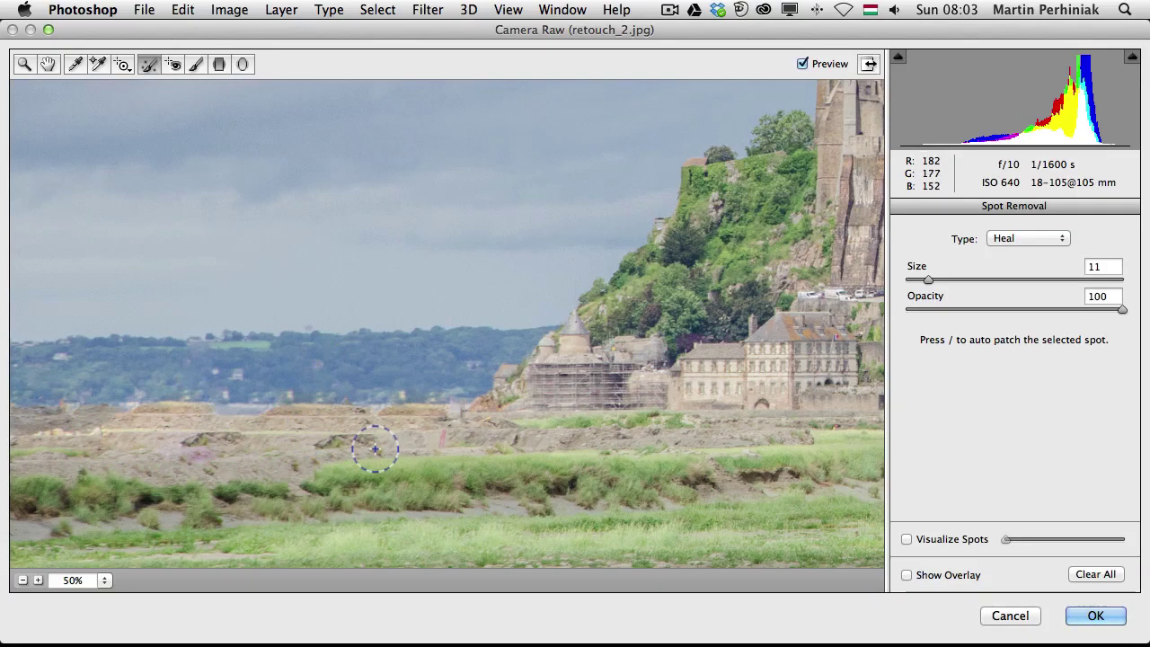
key(super+minus)
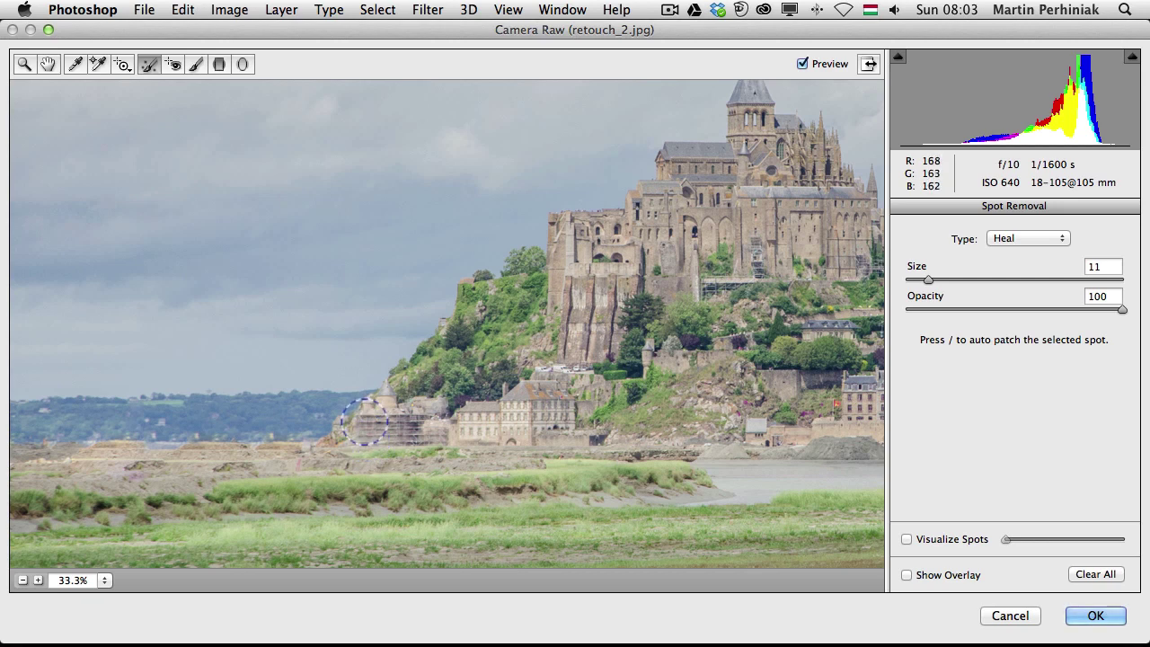
Heal the scaffolding on the left buildings, moving the source onto nearby buildings.
drag(368, 422, 419, 424)
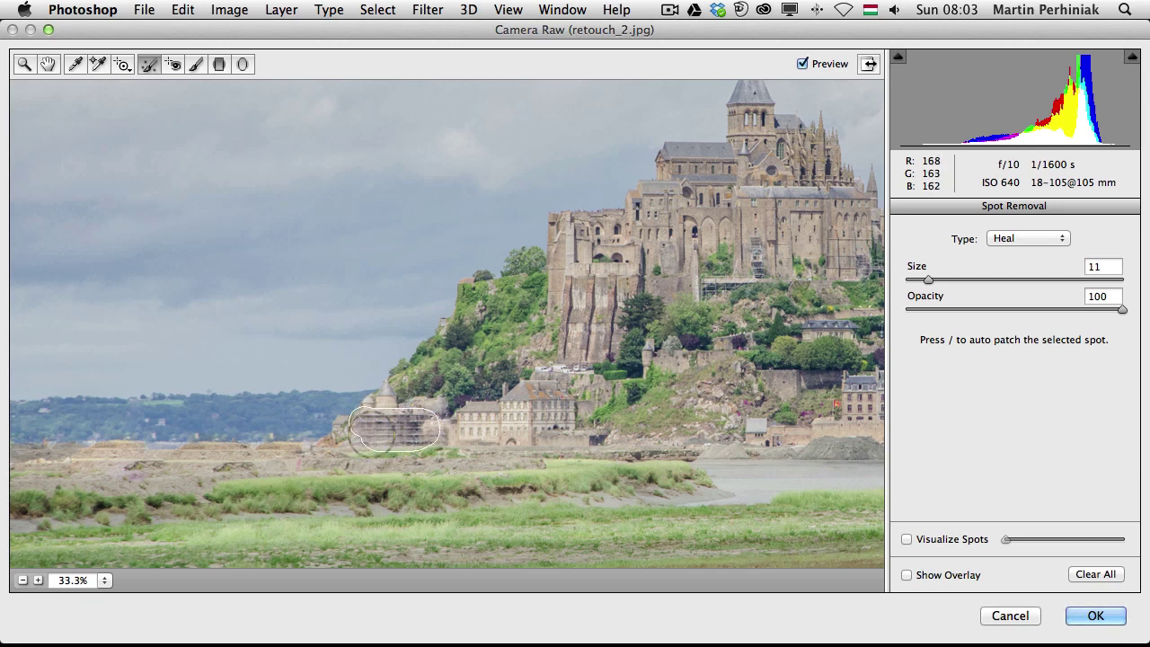
key(v)
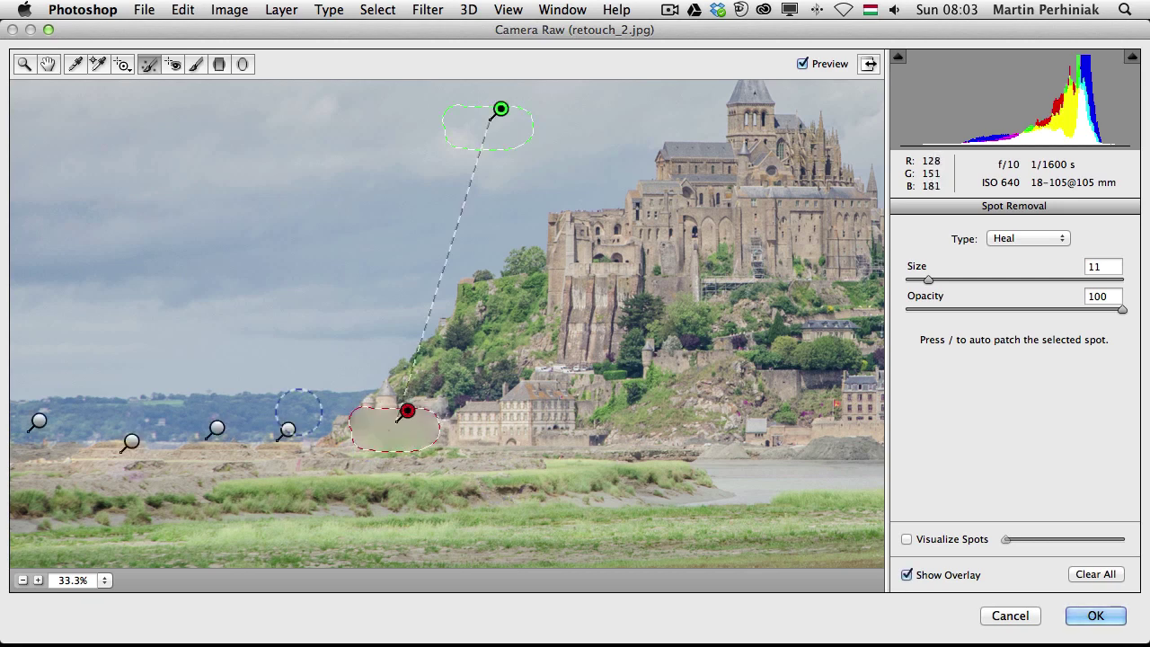
drag(508, 144, 518, 439)
key(v)
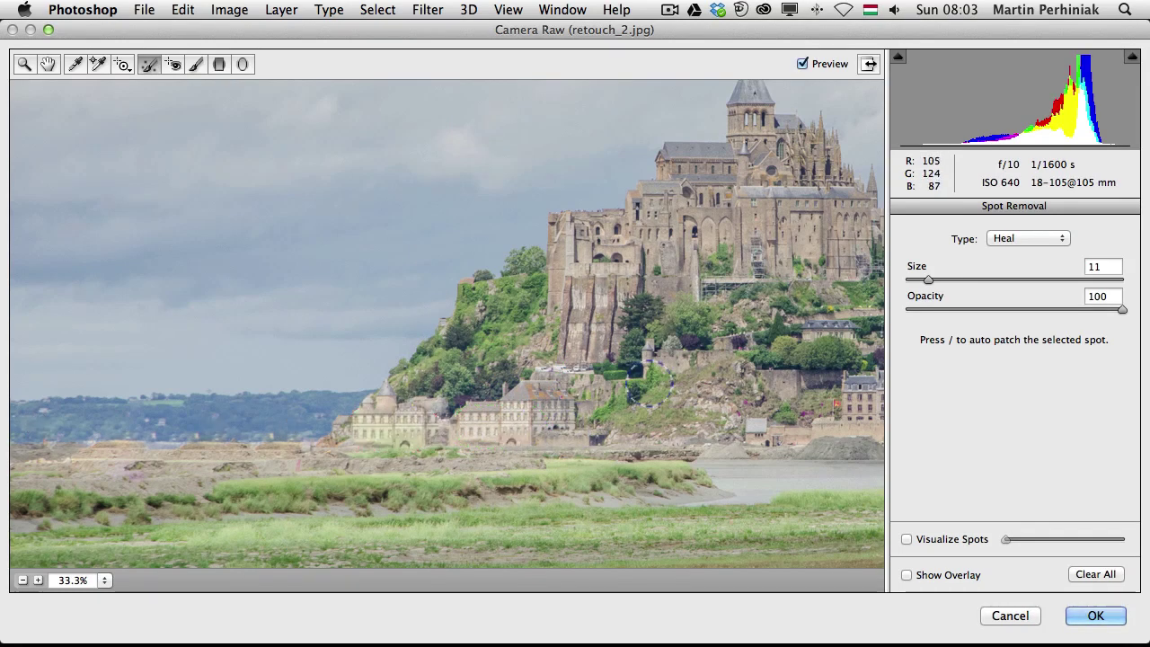
With a size-6 brush, heal the scaffolding on the abbey's central wall from stonework higher up.
drag(693, 384, 338, 377)
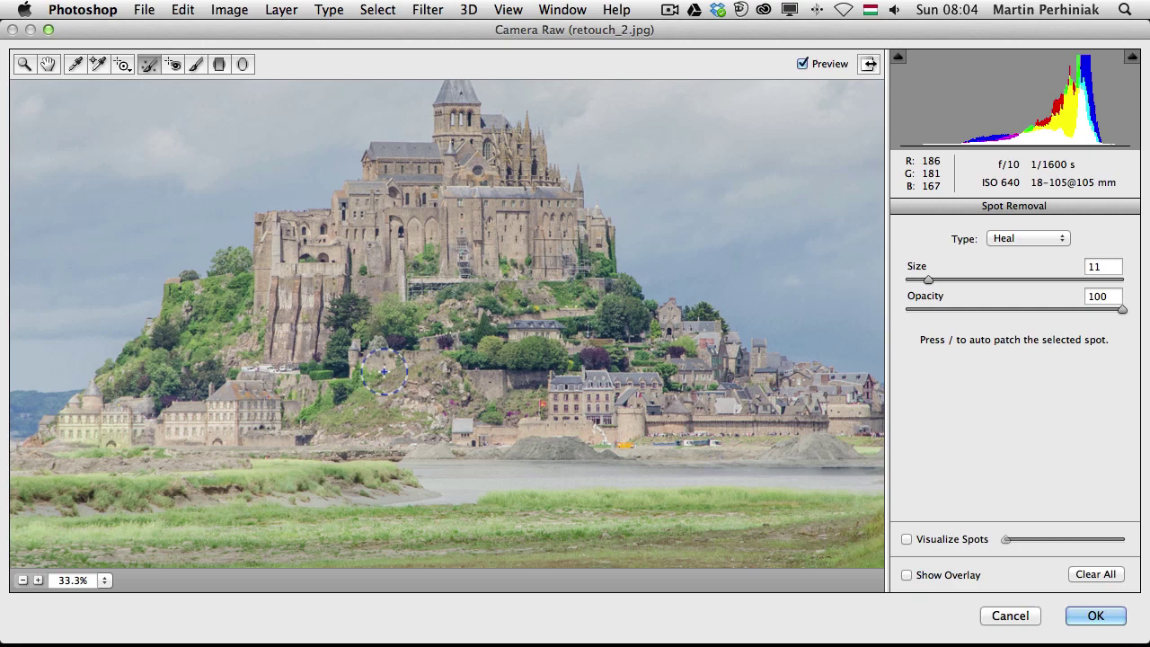
key(super+plus)
key(super+plus)
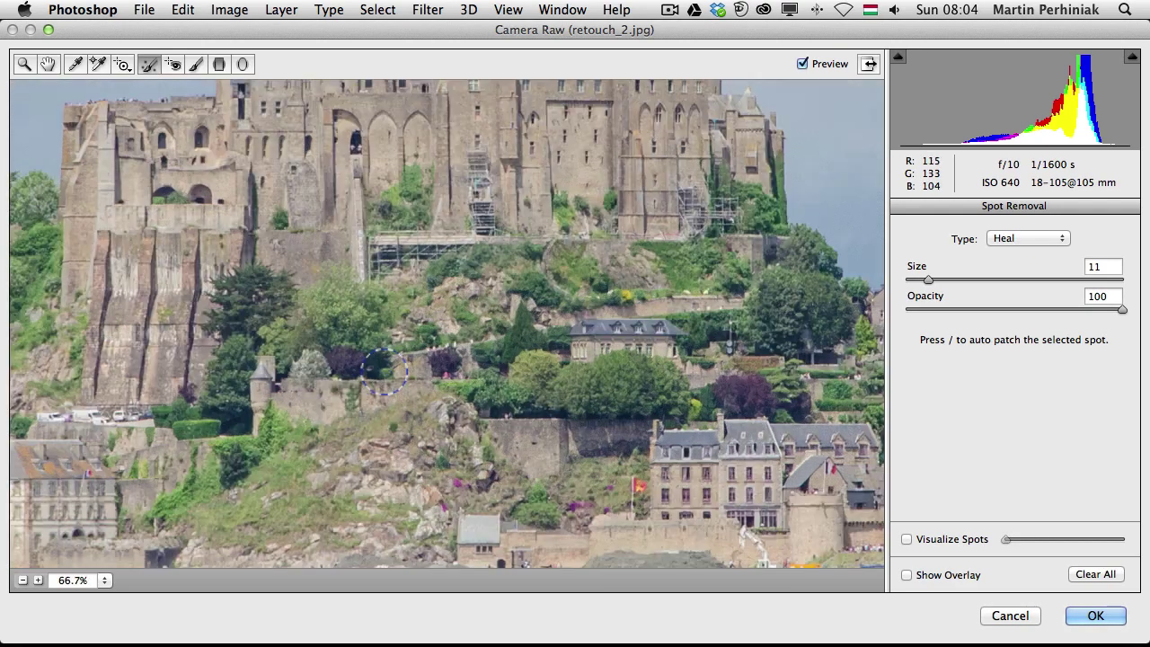
drag(384, 369, 320, 468)
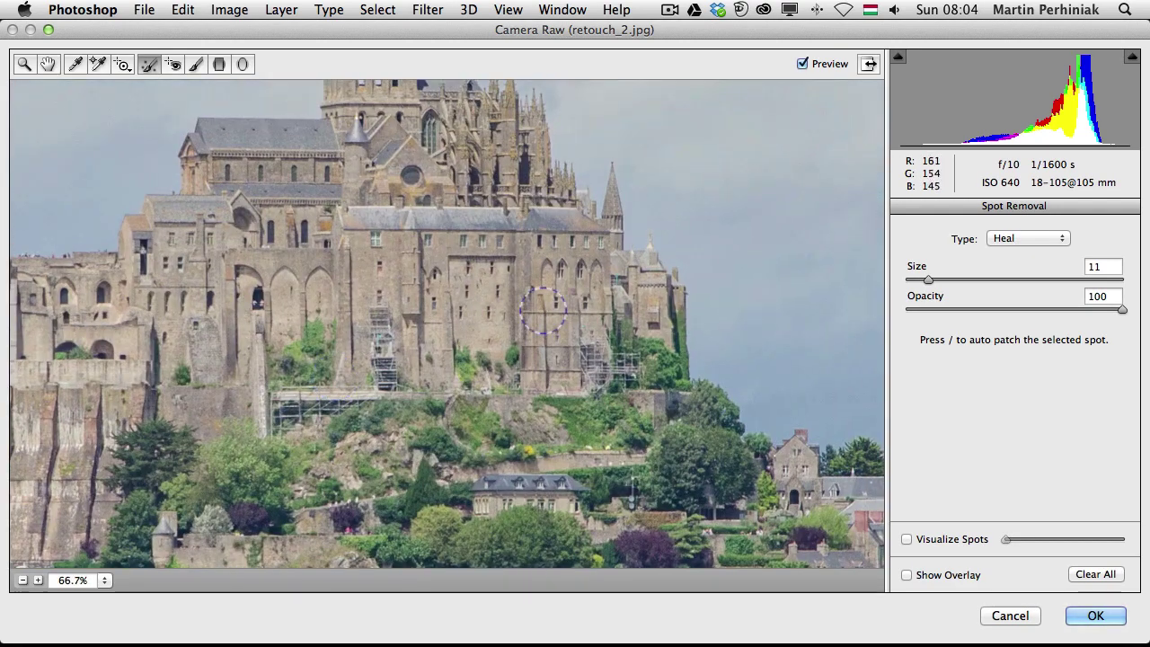
click(916, 280)
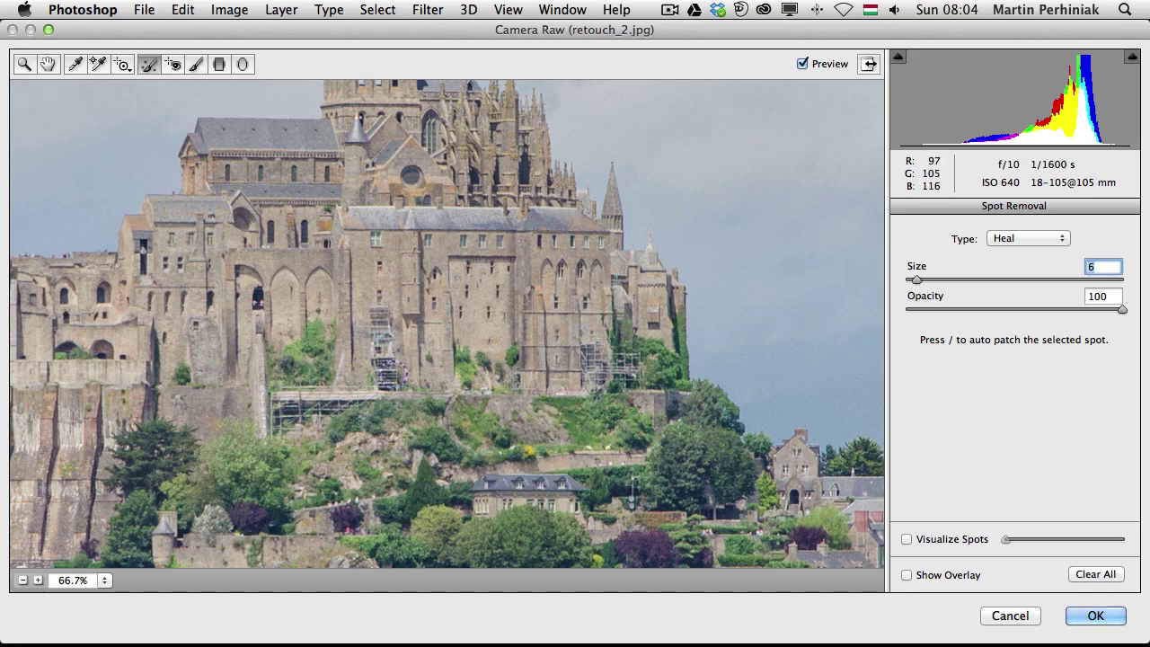
key(bracketright)
mouse_move(379, 316)
mouse_down()
mouse_move(381, 379)
mouse_move(375, 323)
mouse_move(390, 381)
mouse_move(376, 314)
mouse_up()
key(v)
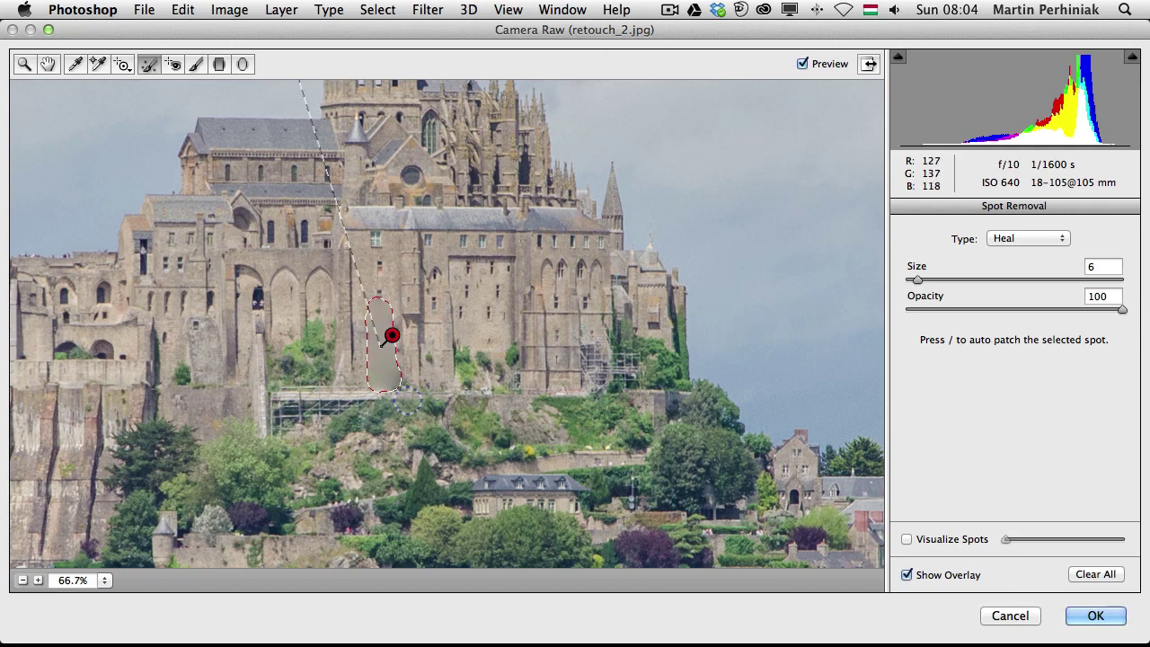
scroll(417, 456, up, 5)
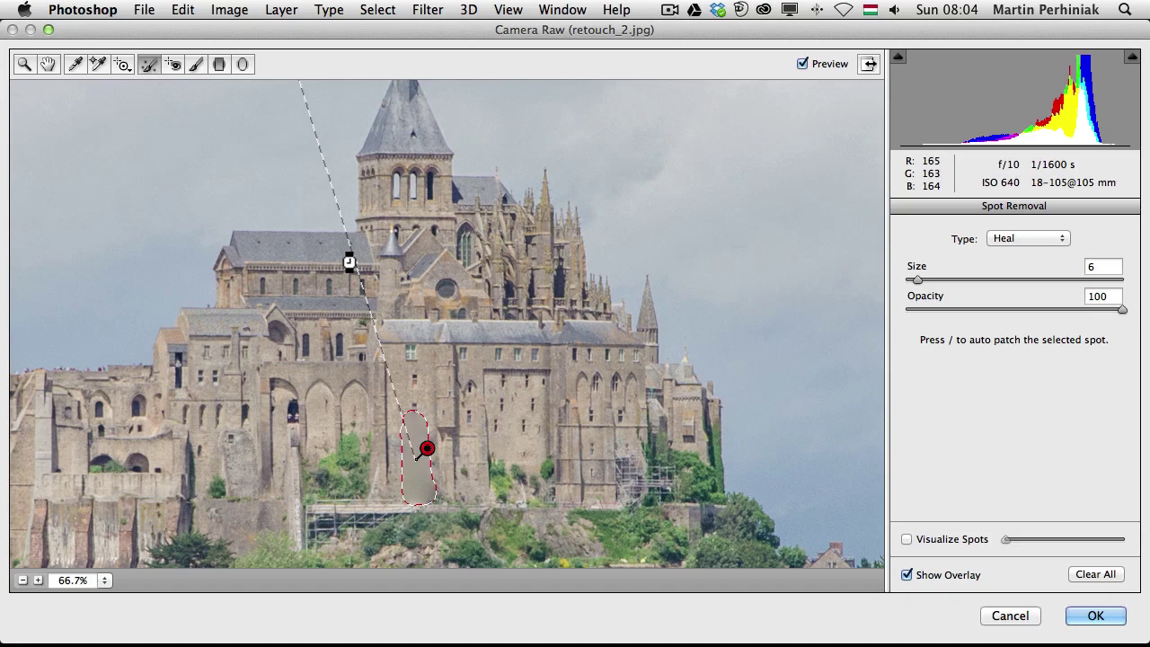
key(slash)
key(v)
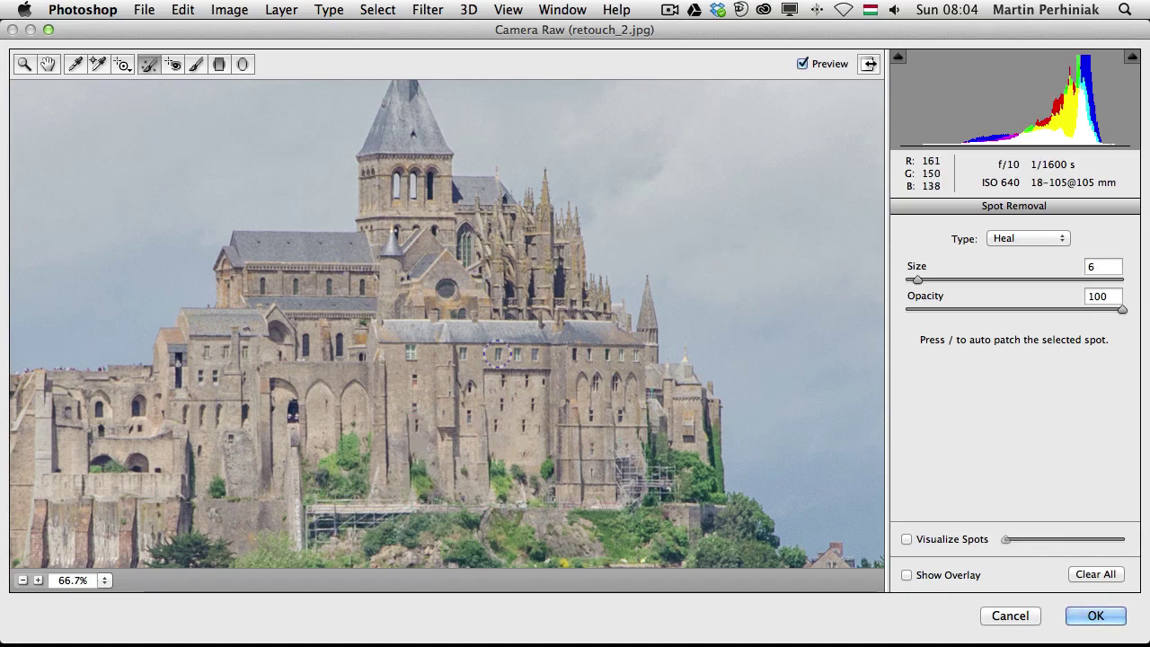
drag(531, 511, 521, 331)
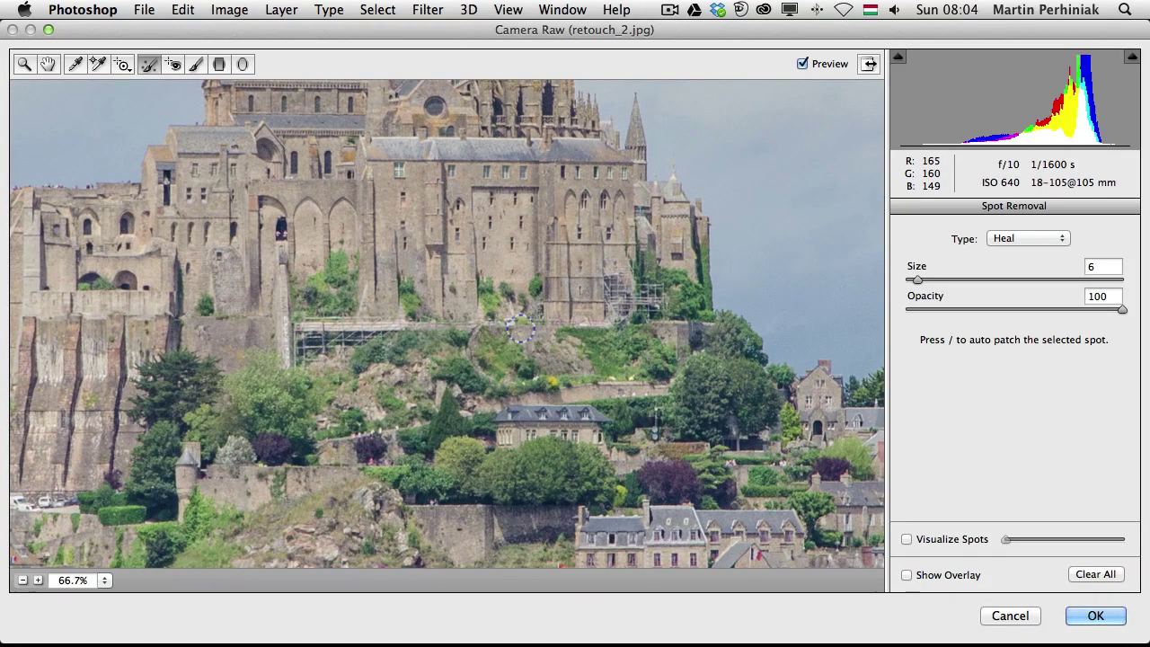
Heal the right and left hillside scaffolding patches, sourcing from the neighbouring greenery.
mouse_move(608, 271)
mouse_down()
mouse_move(613, 312)
mouse_move(622, 296)
mouse_move(650, 311)
mouse_move(656, 299)
mouse_move(631, 293)
mouse_move(660, 308)
mouse_up()
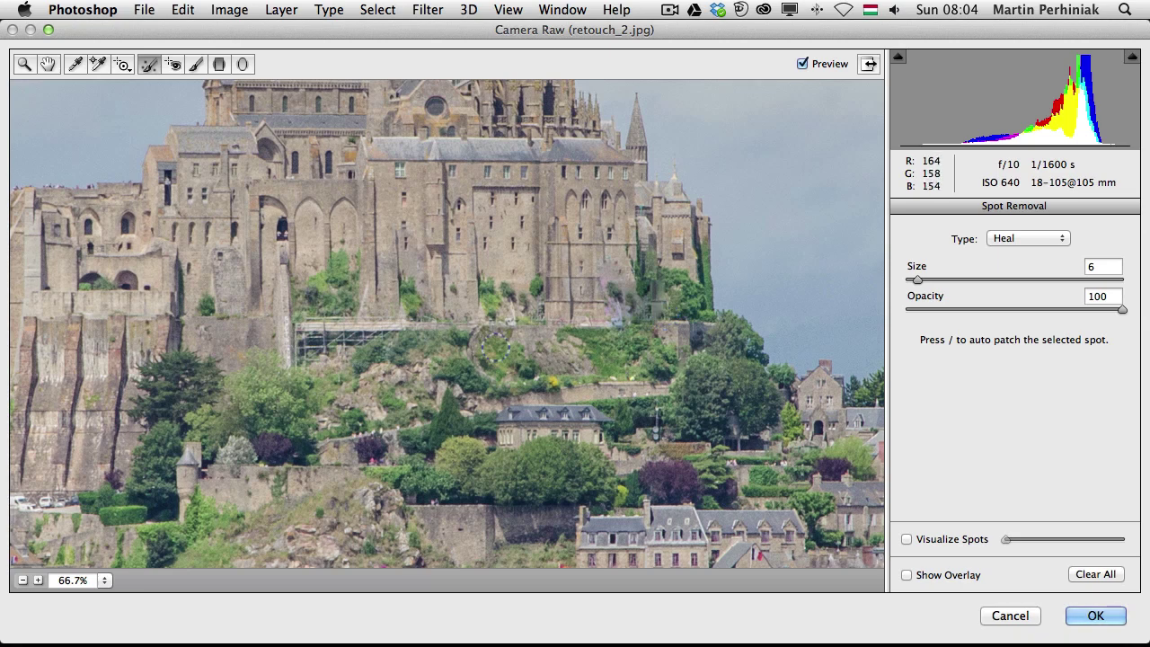
mouse_move(292, 364)
mouse_down()
mouse_move(424, 325)
mouse_move(293, 328)
mouse_move(287, 358)
mouse_move(336, 338)
mouse_move(360, 343)
mouse_up()
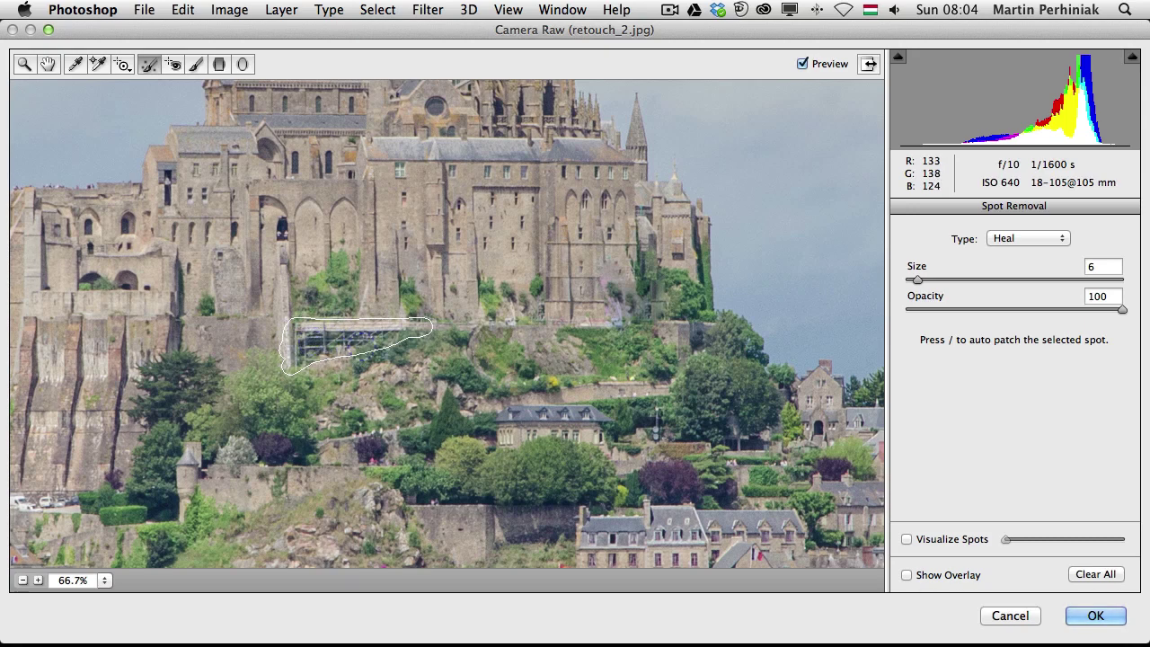
key(v)
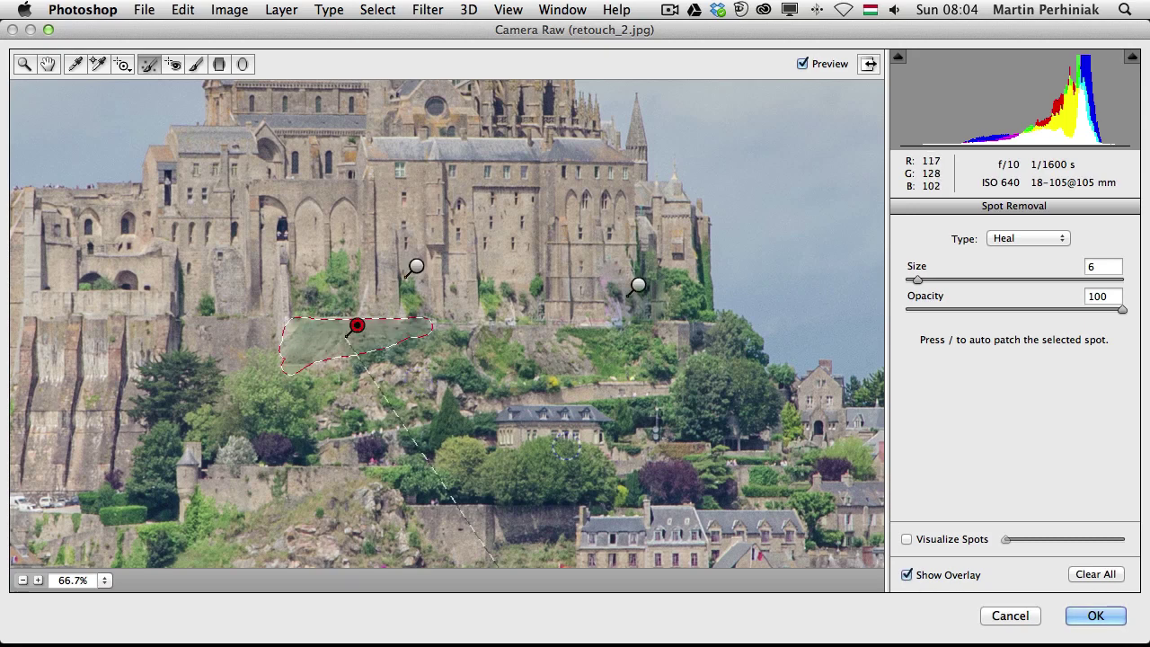
key(slash)
key(slash)
key(slash)
key(slash)
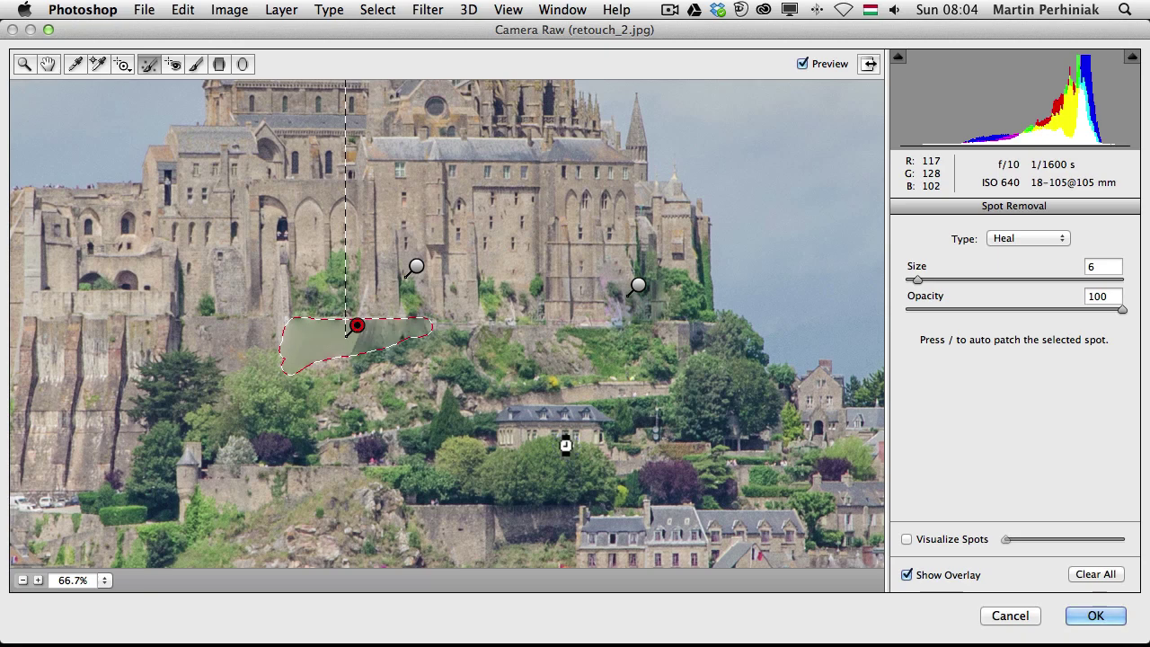
key(slash)
key(super+minus)
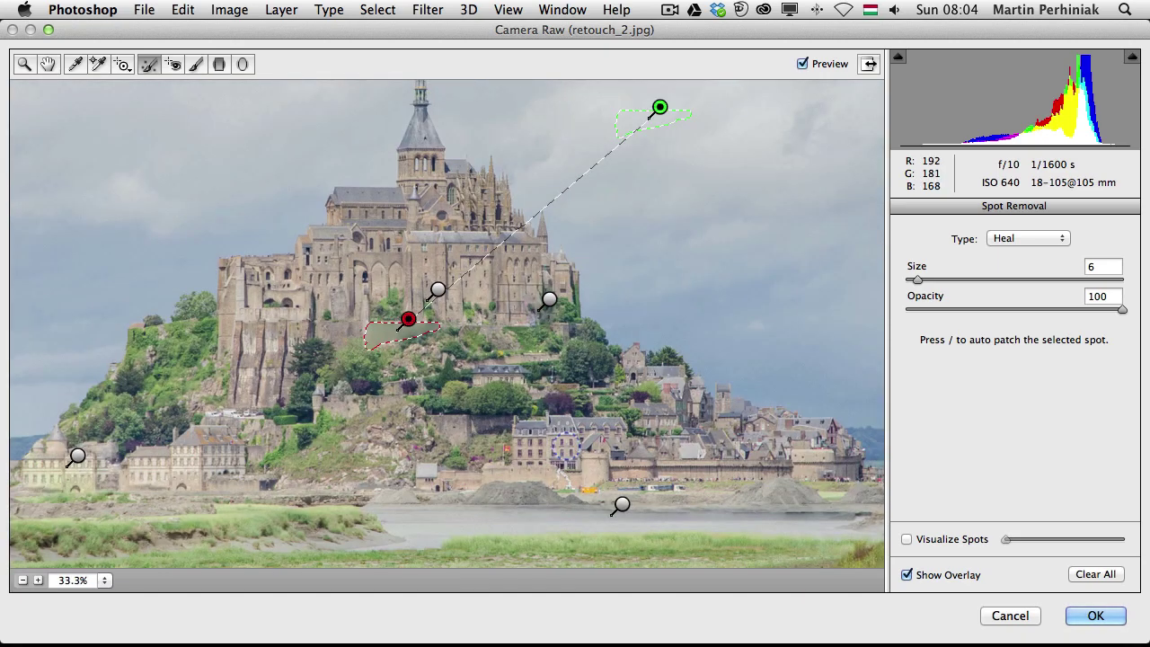
mouse_move(631, 123)
mouse_down()
mouse_move(475, 353)
mouse_move(476, 339)
mouse_up()
key(v)
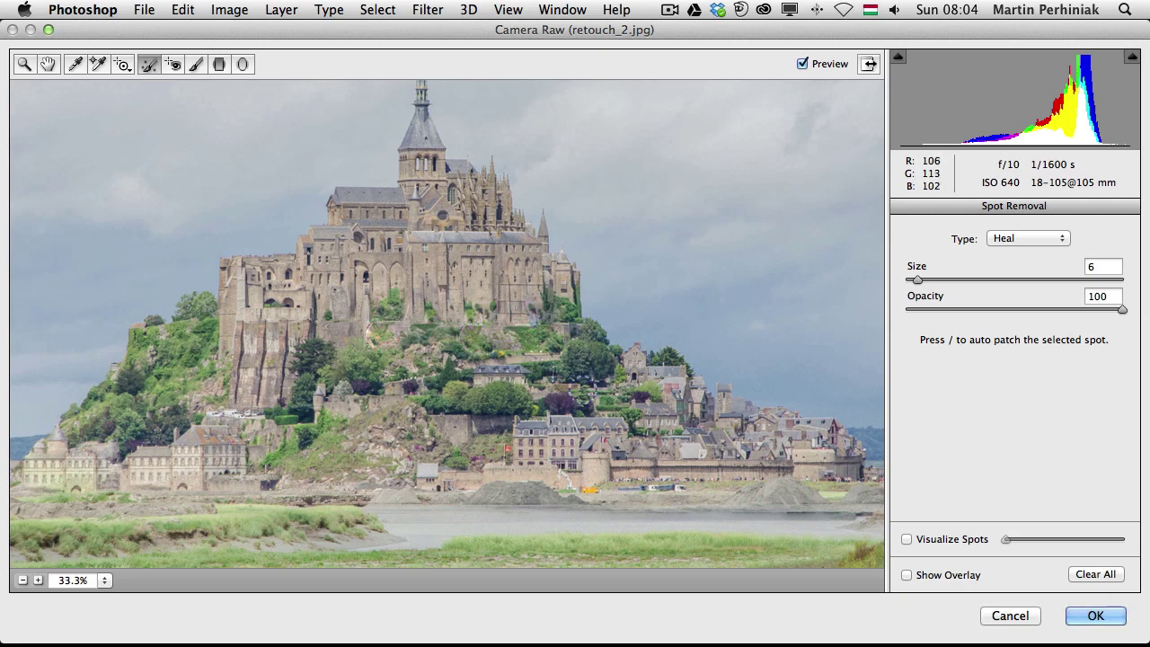
key(super+minus)
key(super+minus)
key(super+0)
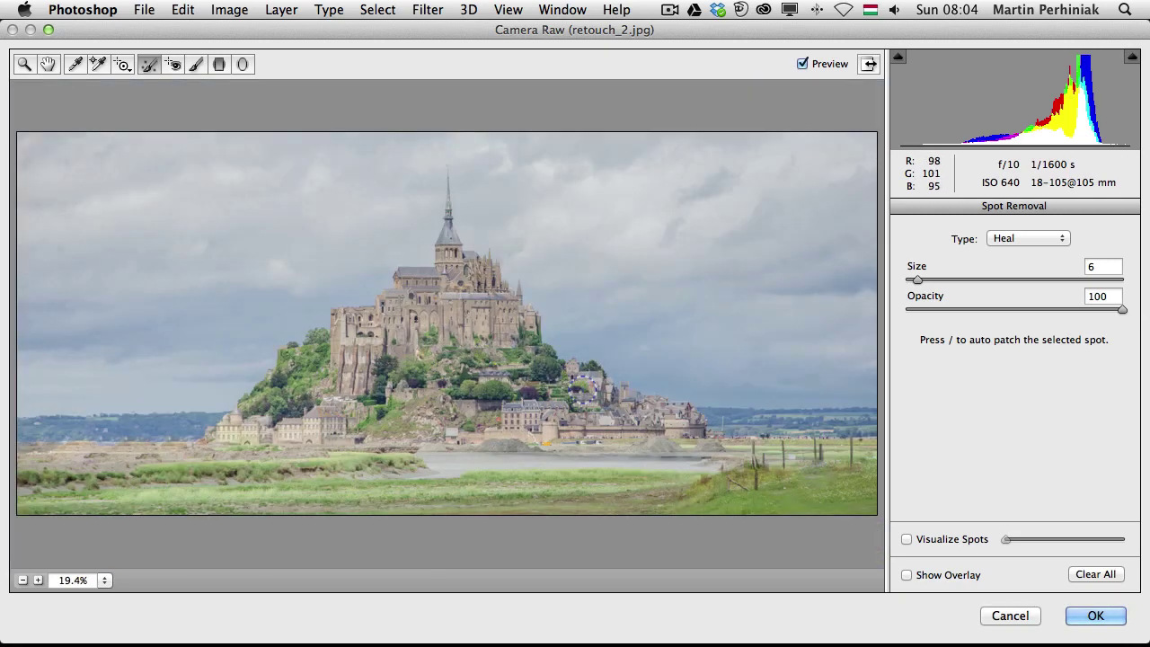
key(p)
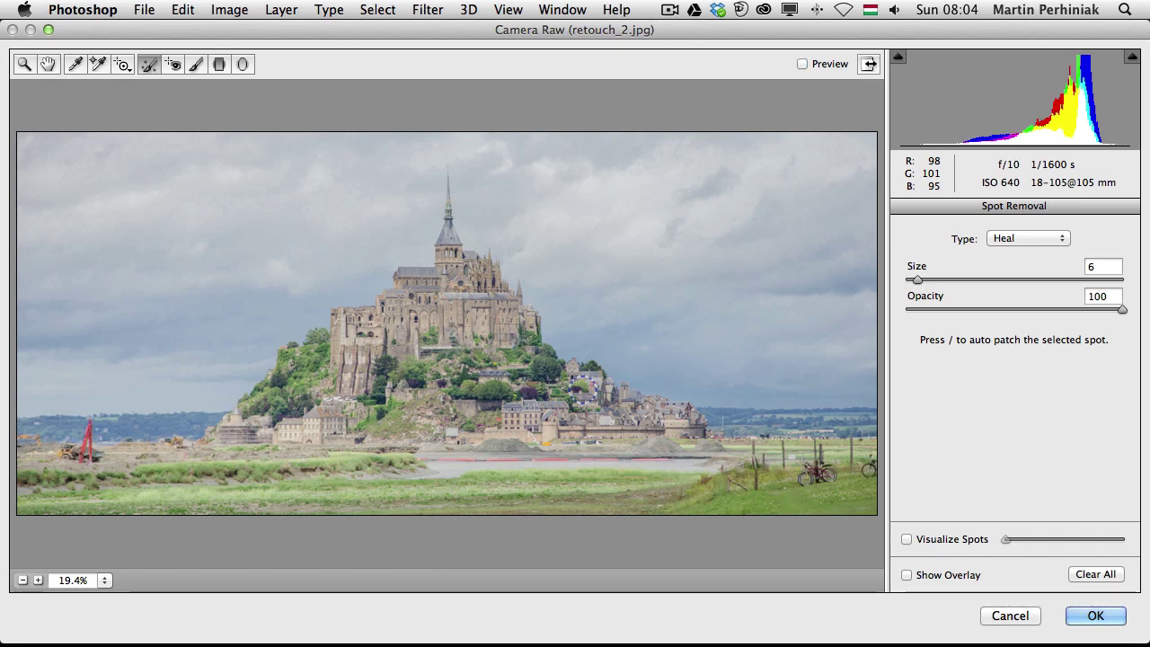
key(p)
key(p)
key(p)
key(p)
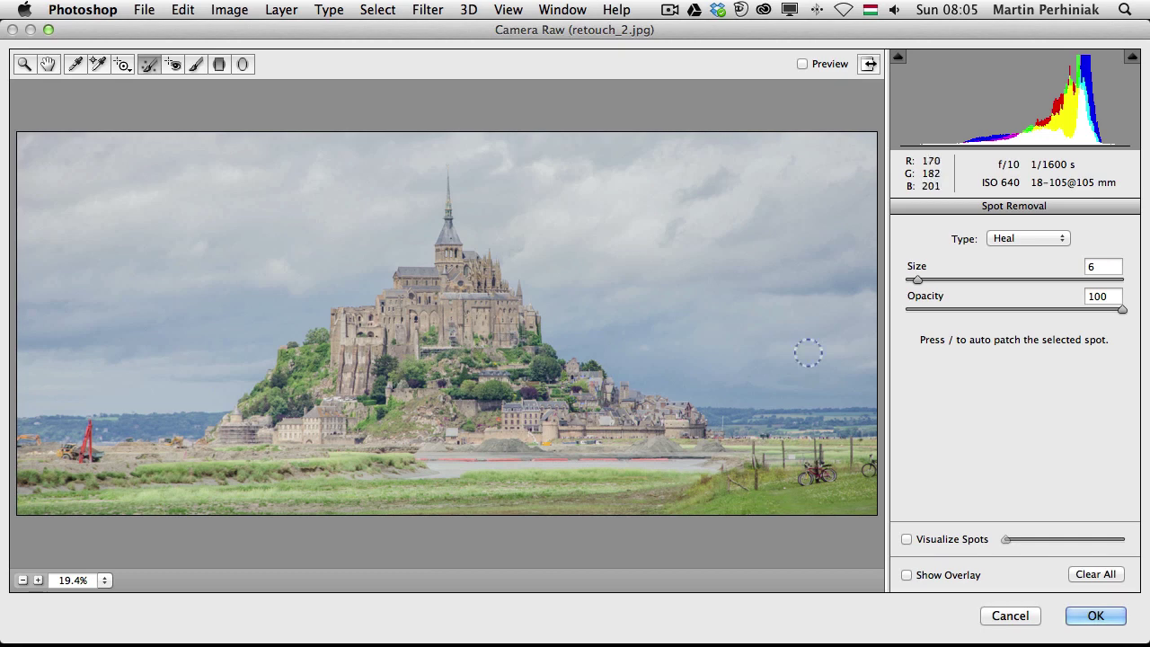
key(p)
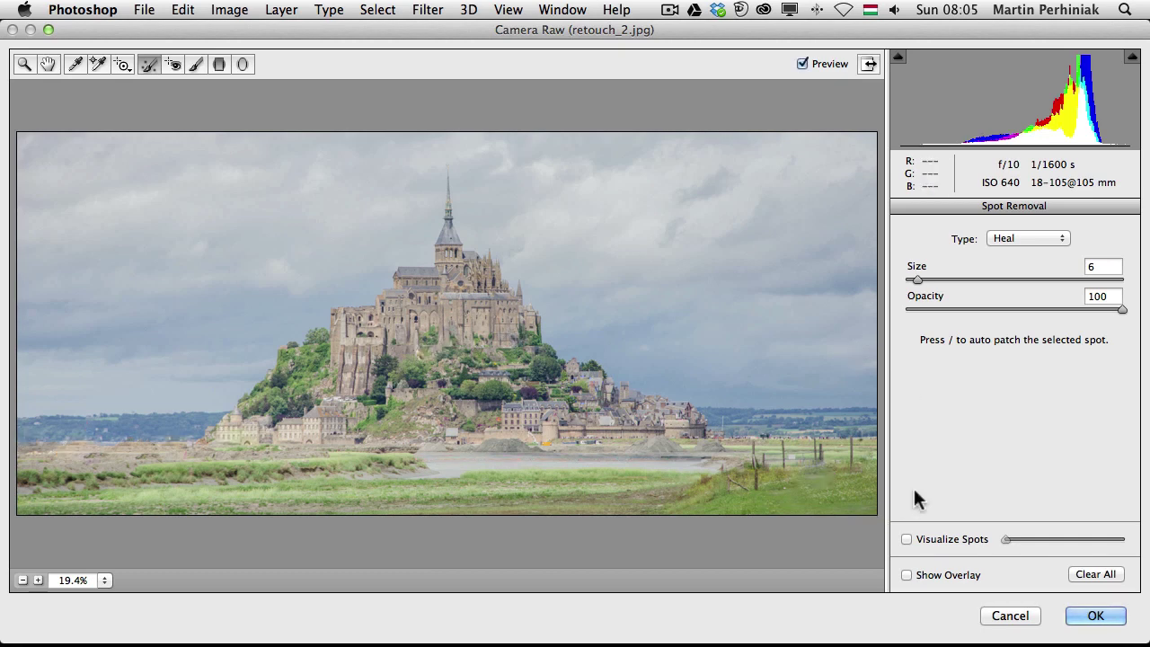
key(p)
key(p)
Apply the retouch, convert spots.jpg's Background to a smart object, and open Camera Raw Filter.
click(1087, 615)
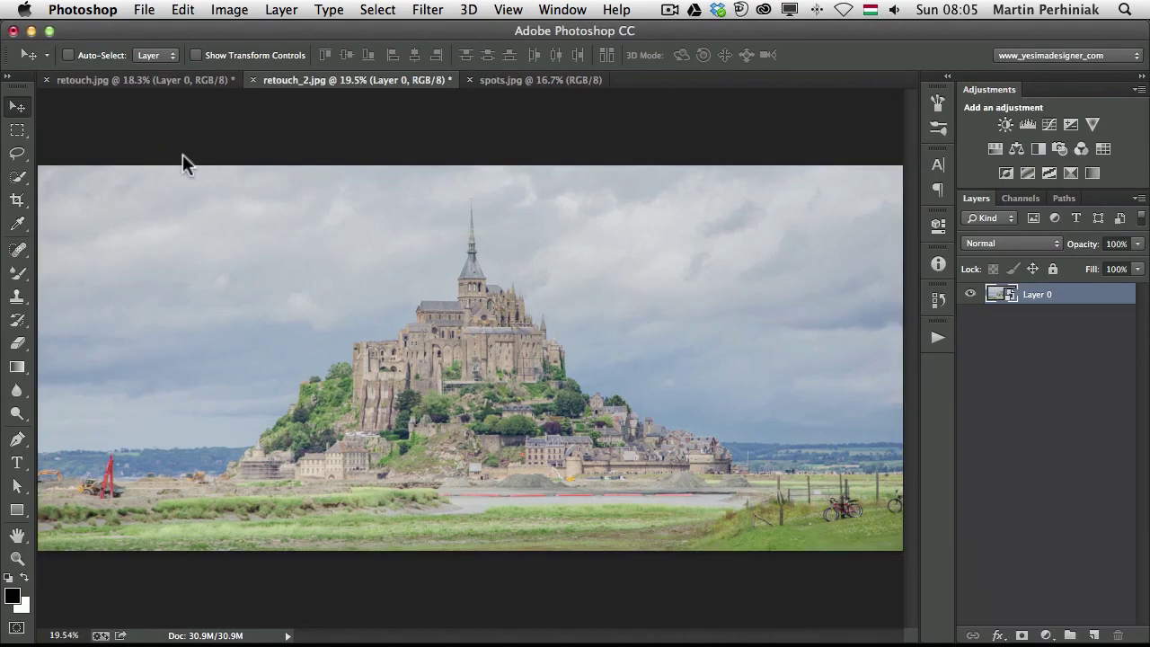
click(538, 80)
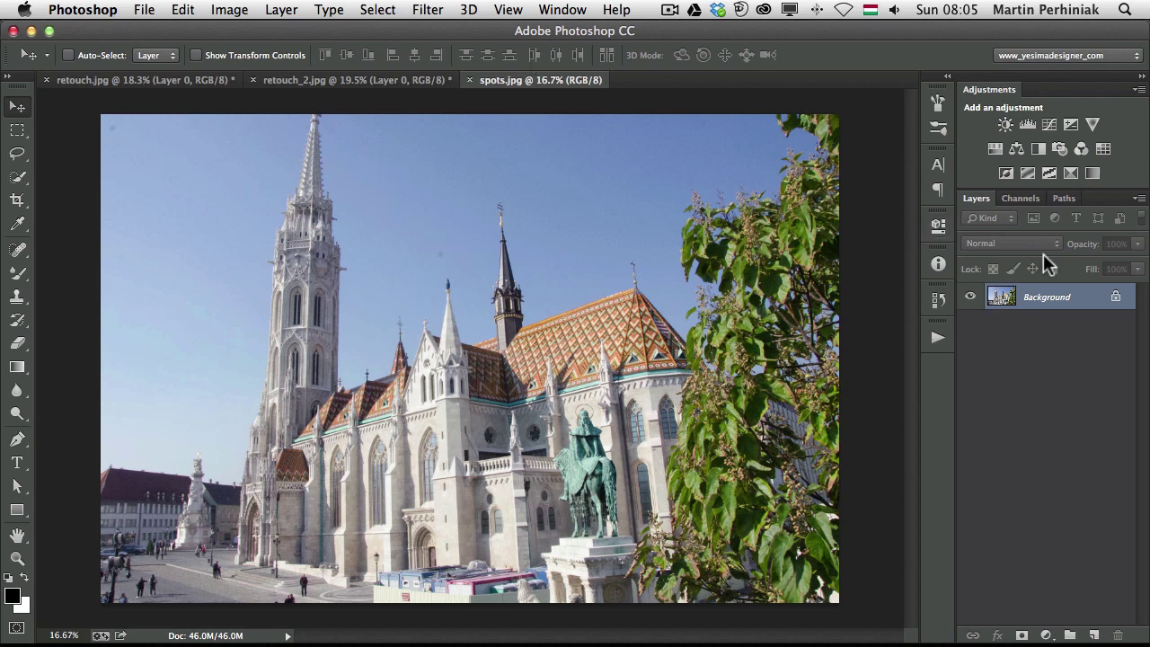
right_click(1084, 297)
click(1012, 368)
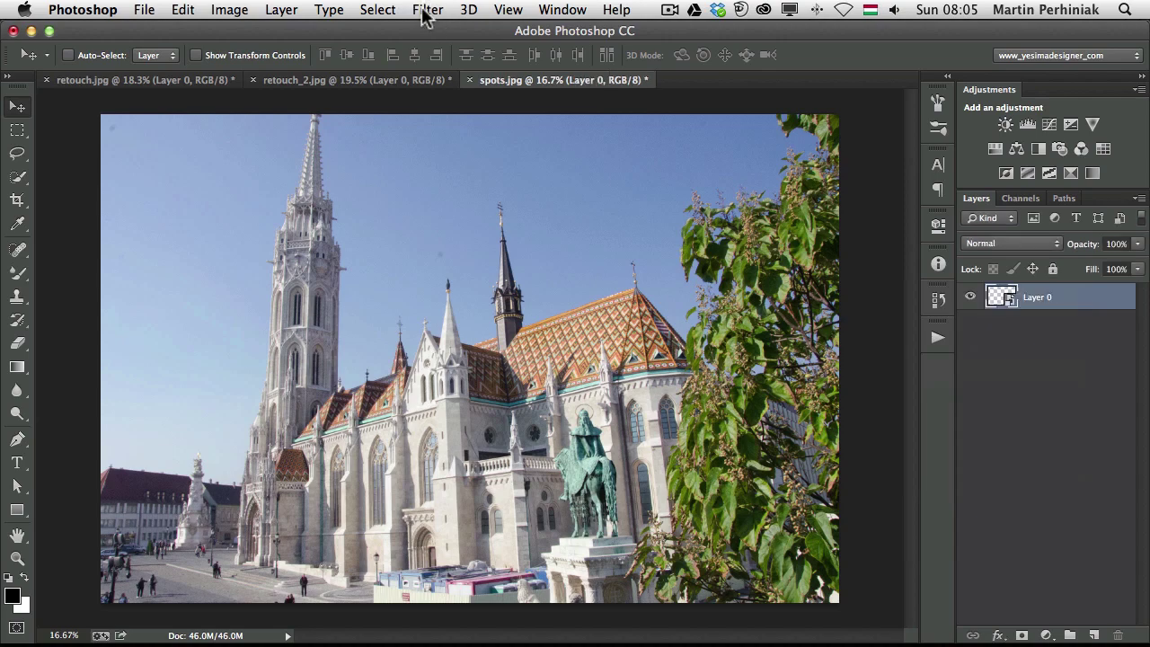
click(424, 11)
click(478, 135)
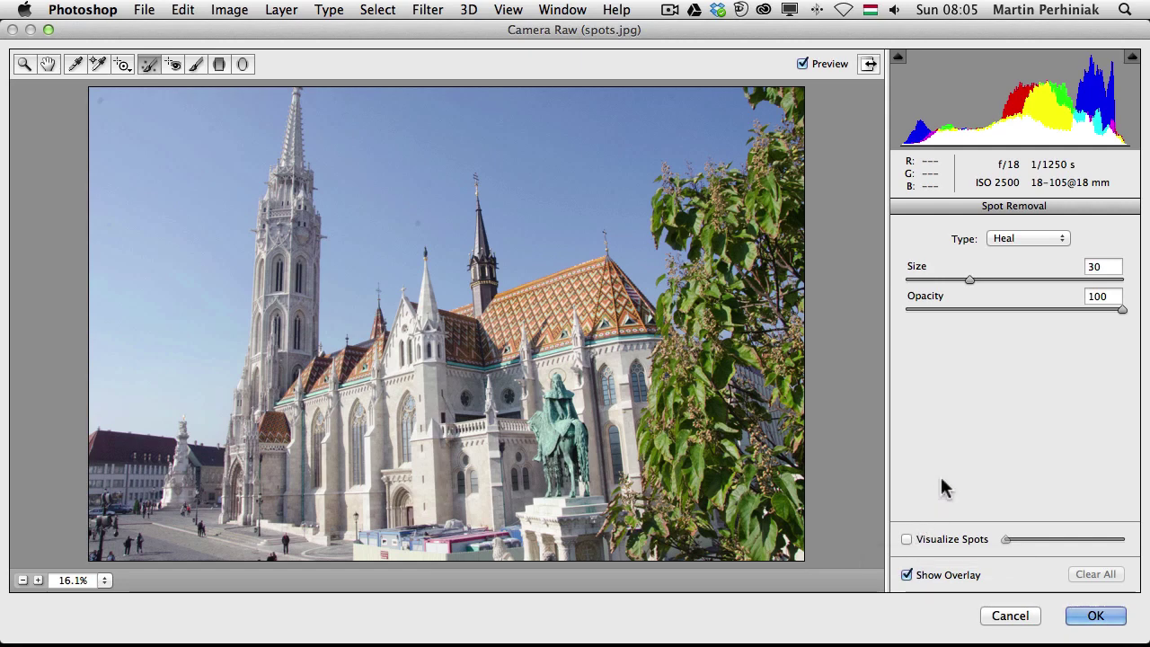
Turn on Visualize Spots, raise its threshold so dust stands out, and set brush size 5.
key(y)
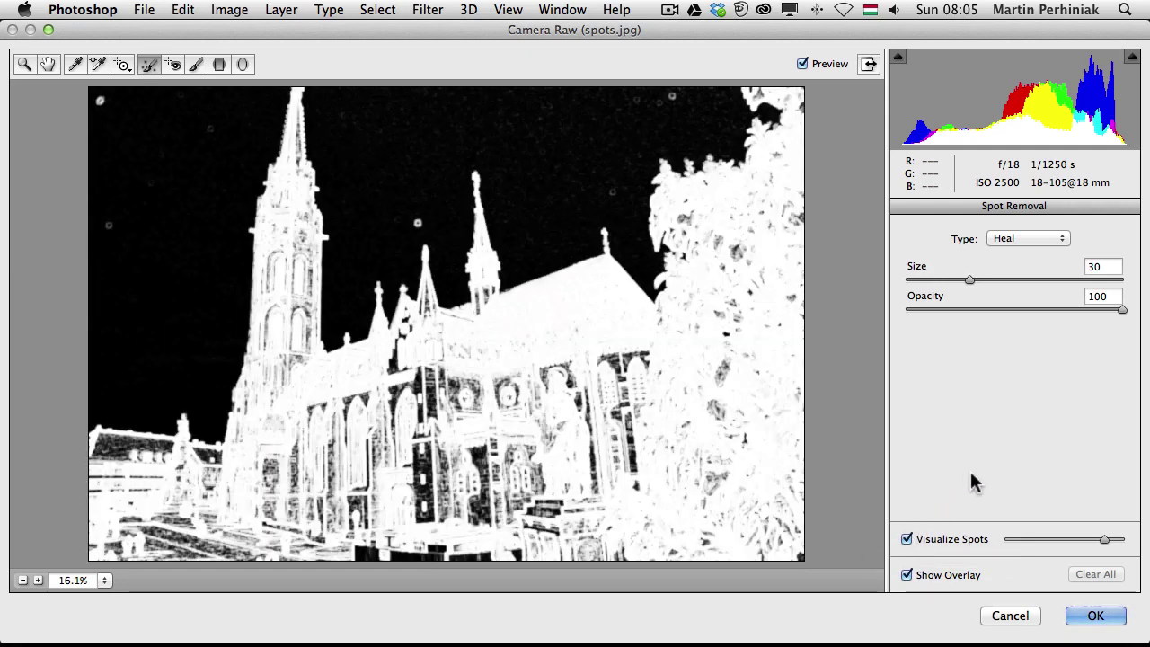
drag(1100, 542, 1126, 539)
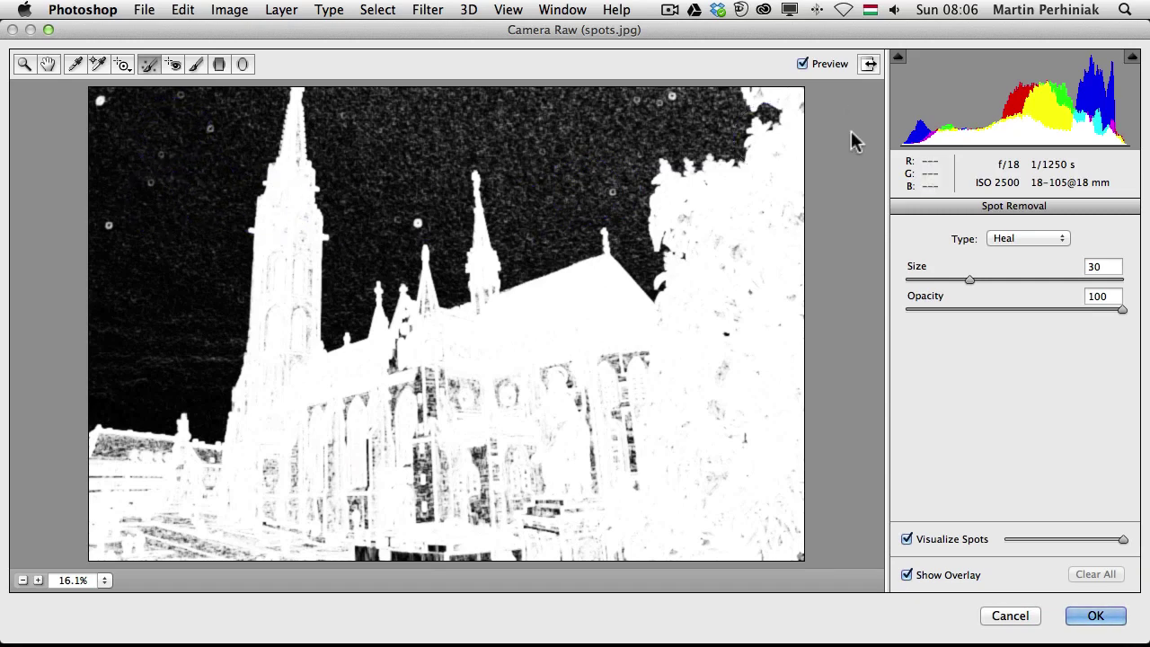
drag(970, 279, 914, 274)
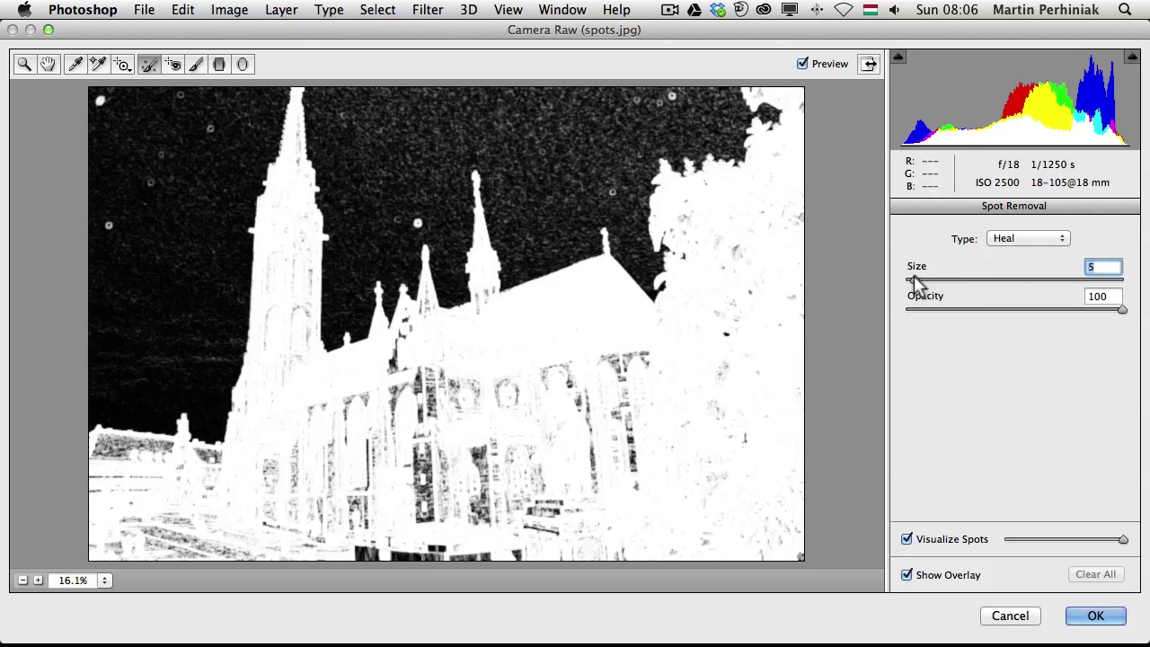
Heal six dust specks across the upper and left sky, including one left of the spire.
click(611, 192)
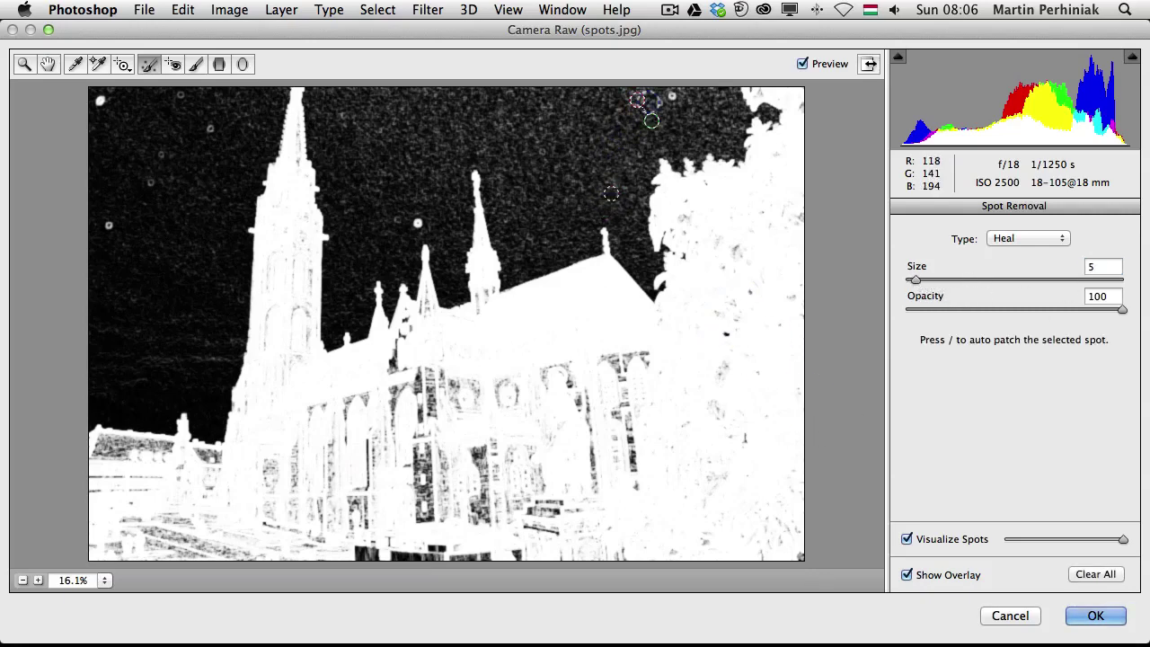
key(slash)
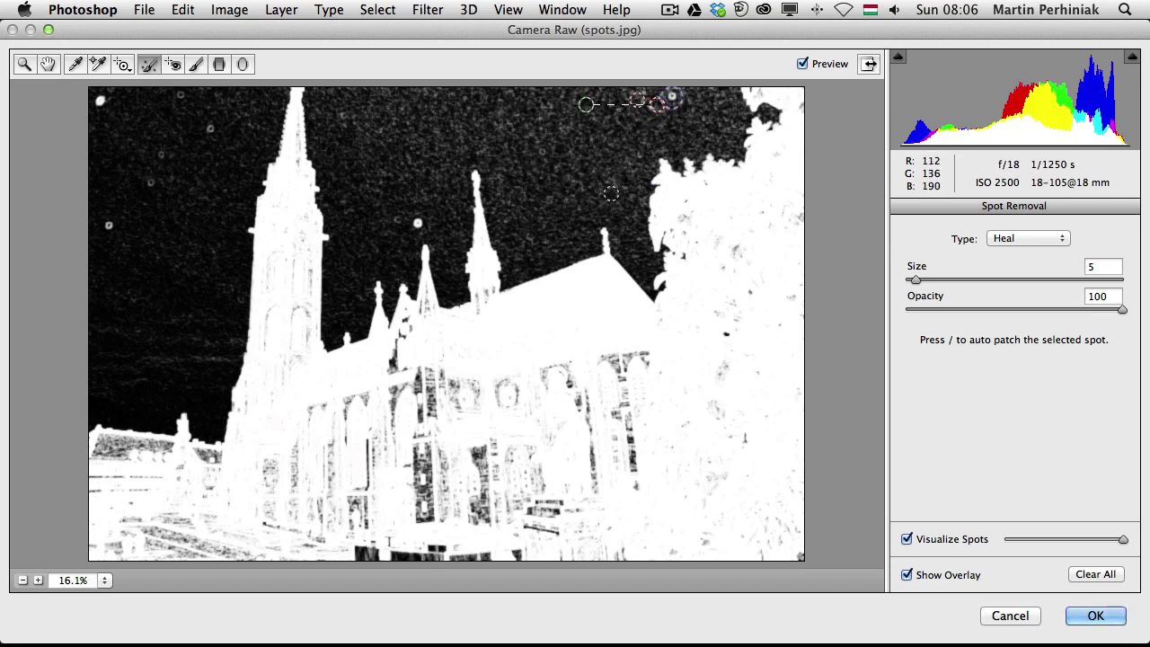
click(151, 184)
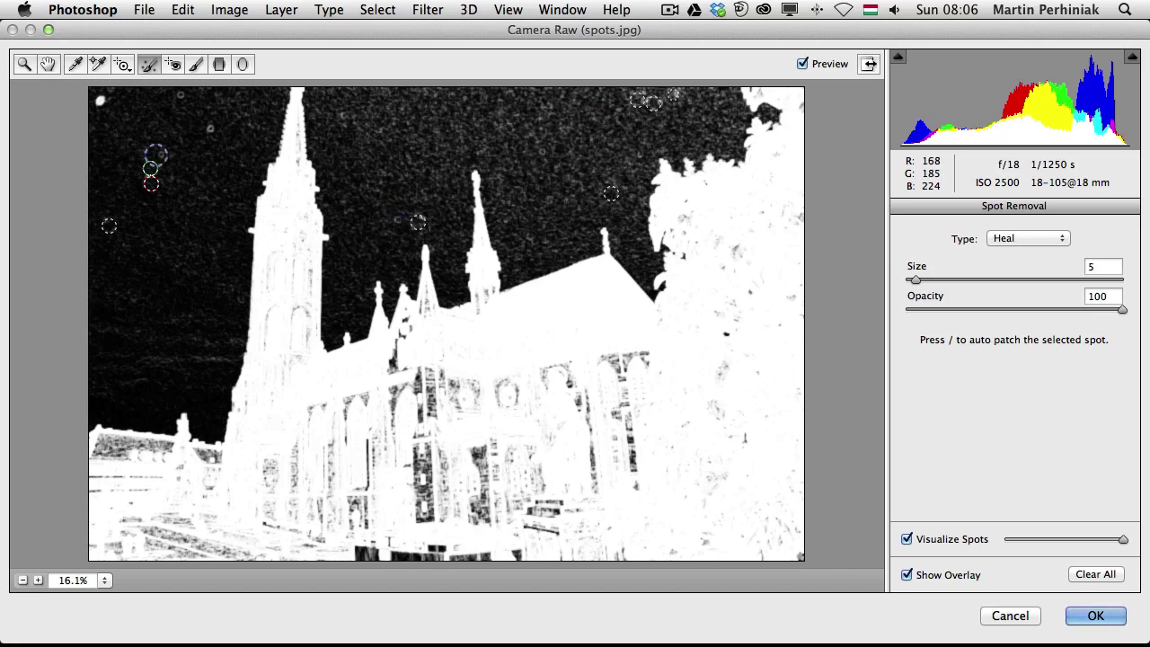
click(211, 128)
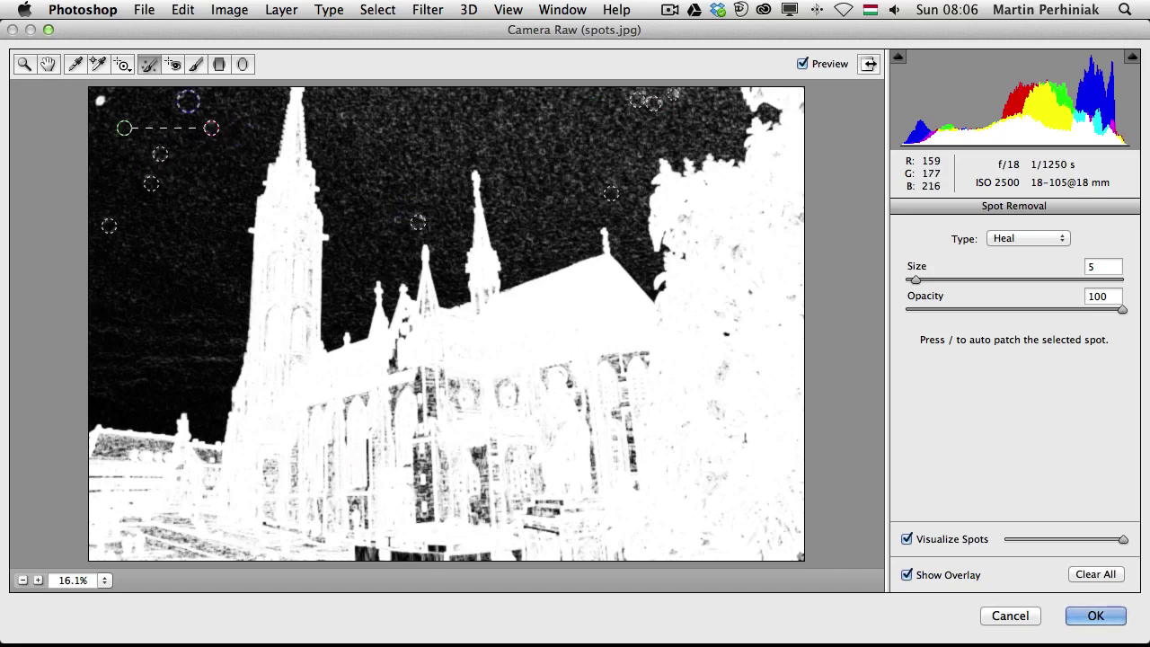
click(178, 97)
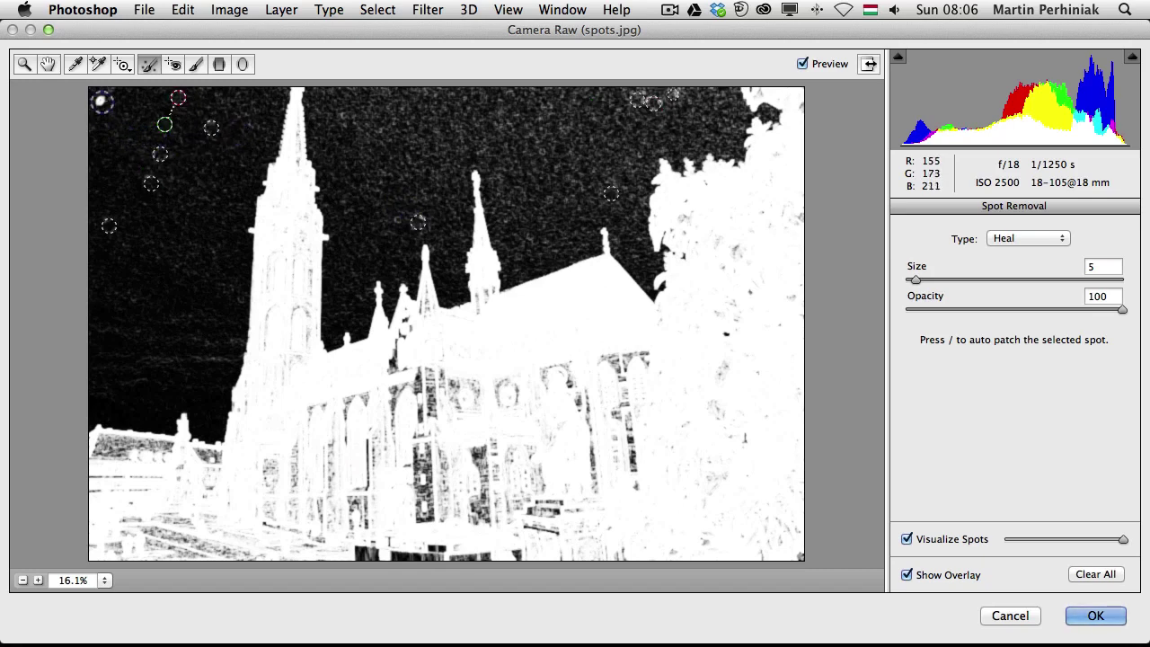
click(101, 101)
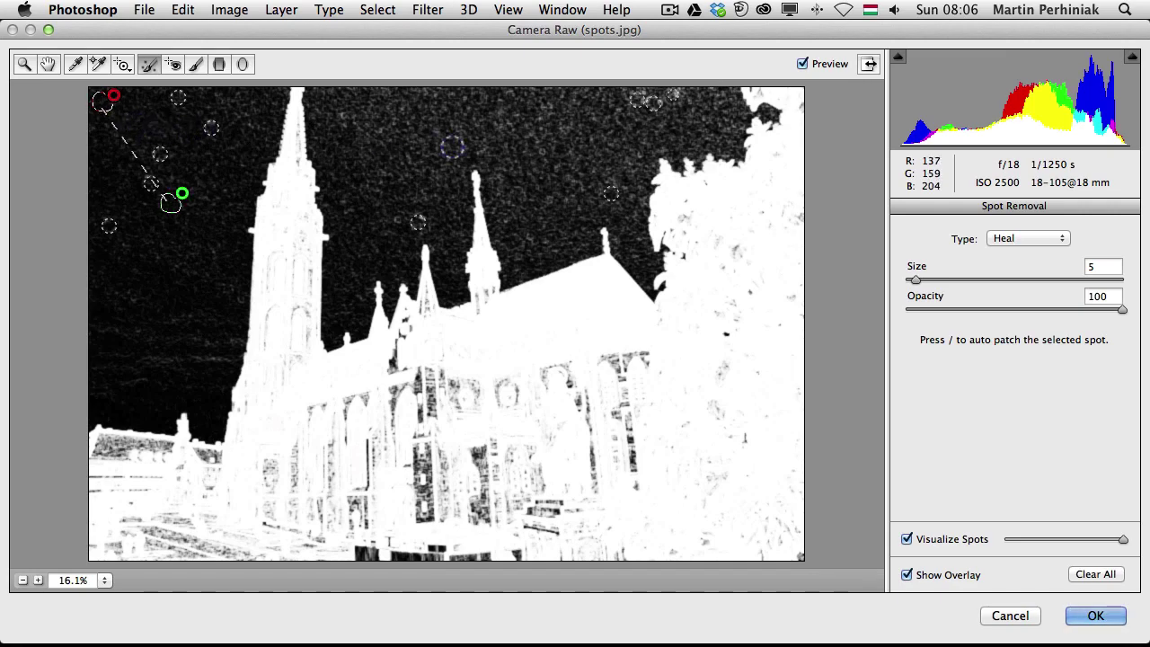
click(340, 117)
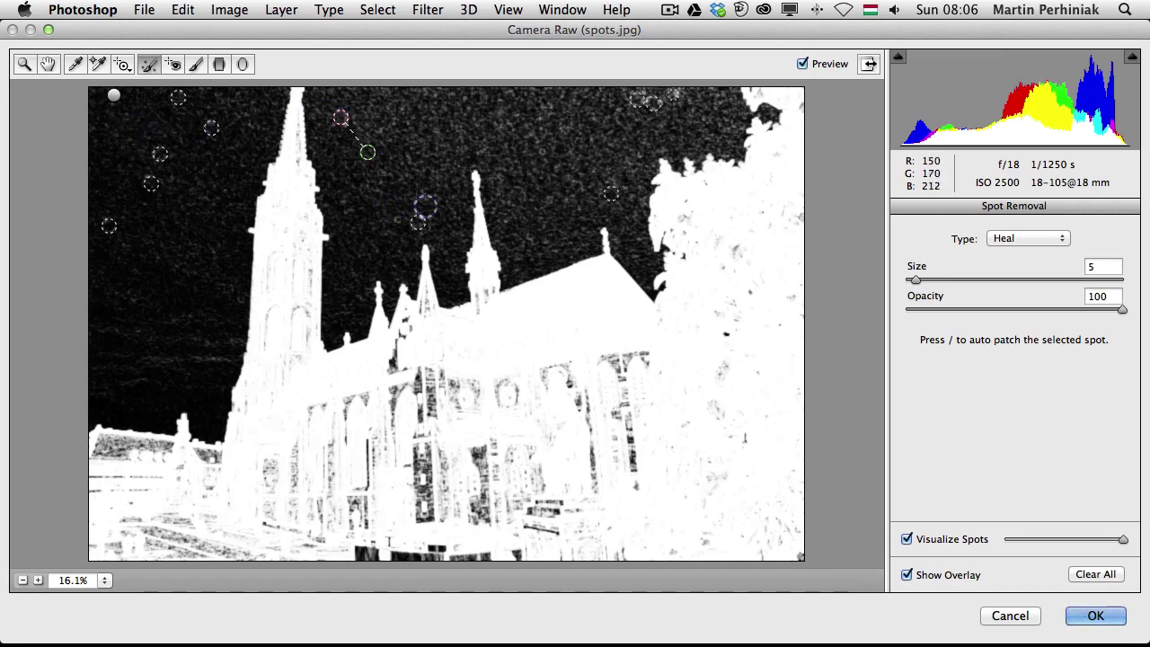
Turn off Visualize Spots and hide the spot overlay to view the clean sky.
key(y)
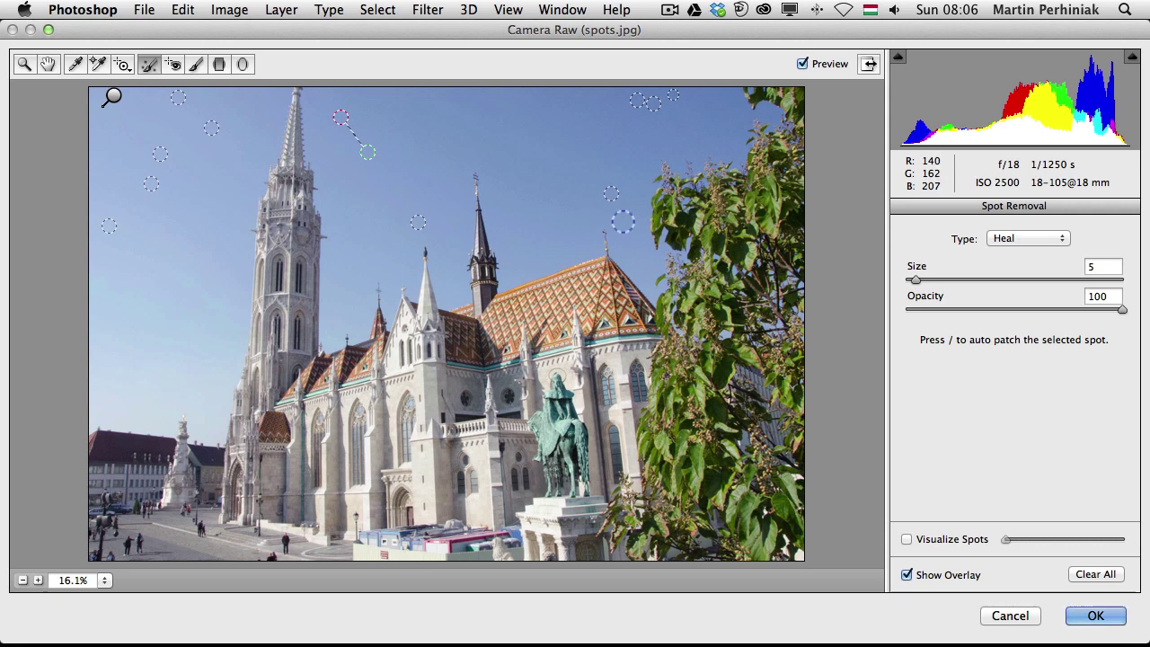
key(v)
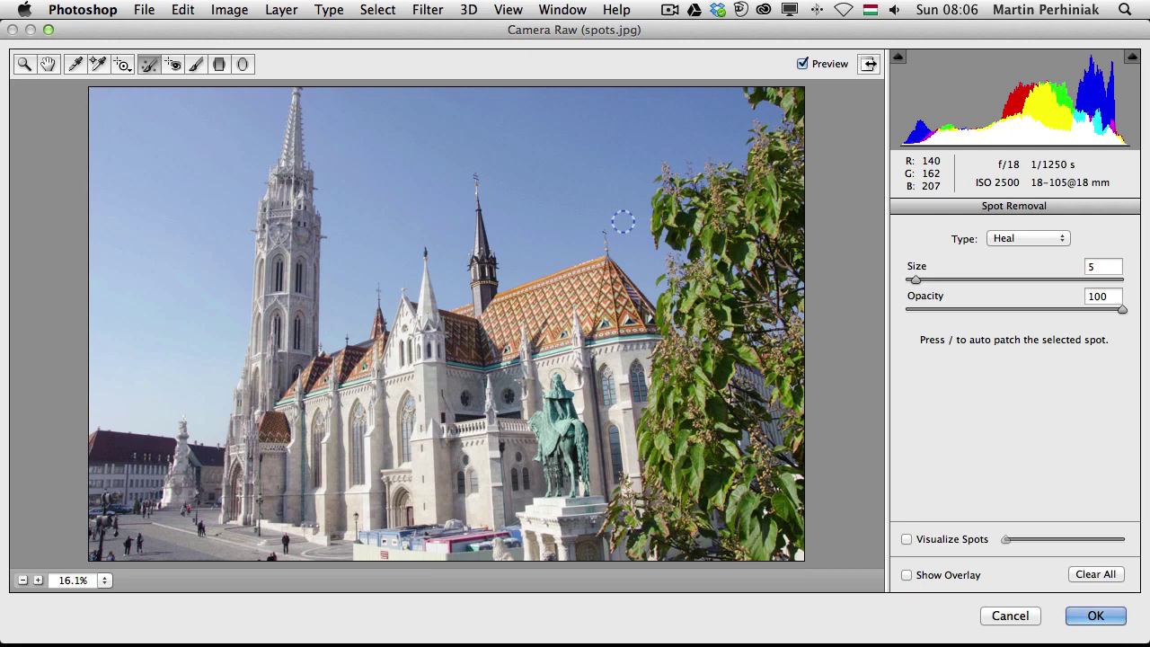
Confirm the Camera Raw Filter so the dust removal applies to Layer 0.
key(Return)
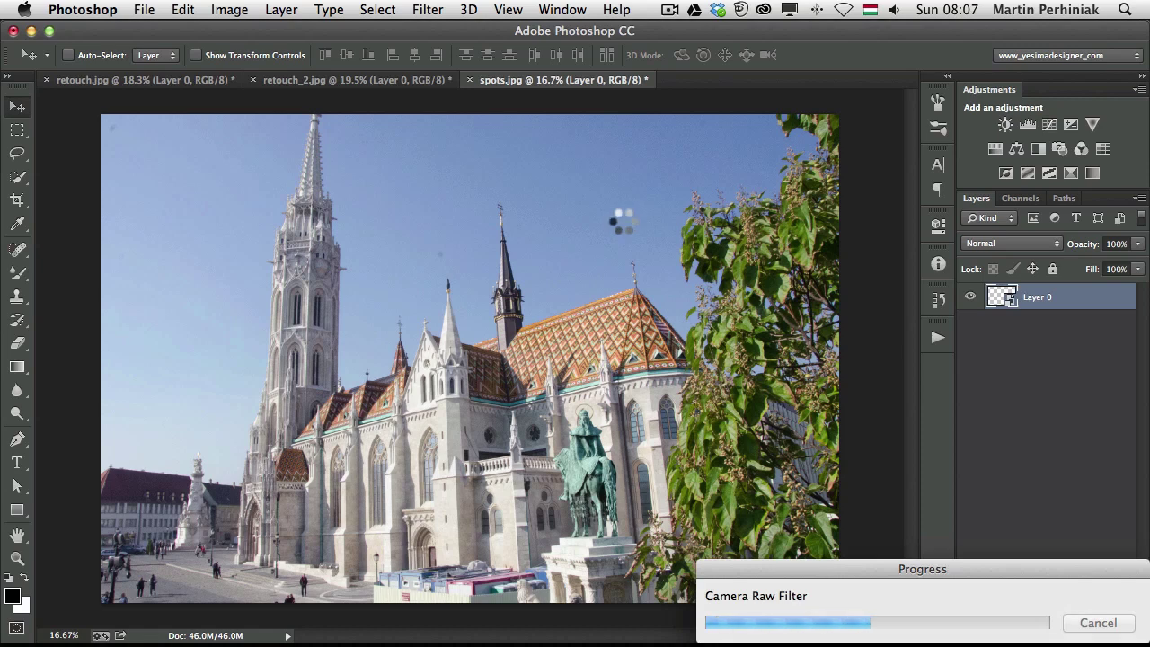